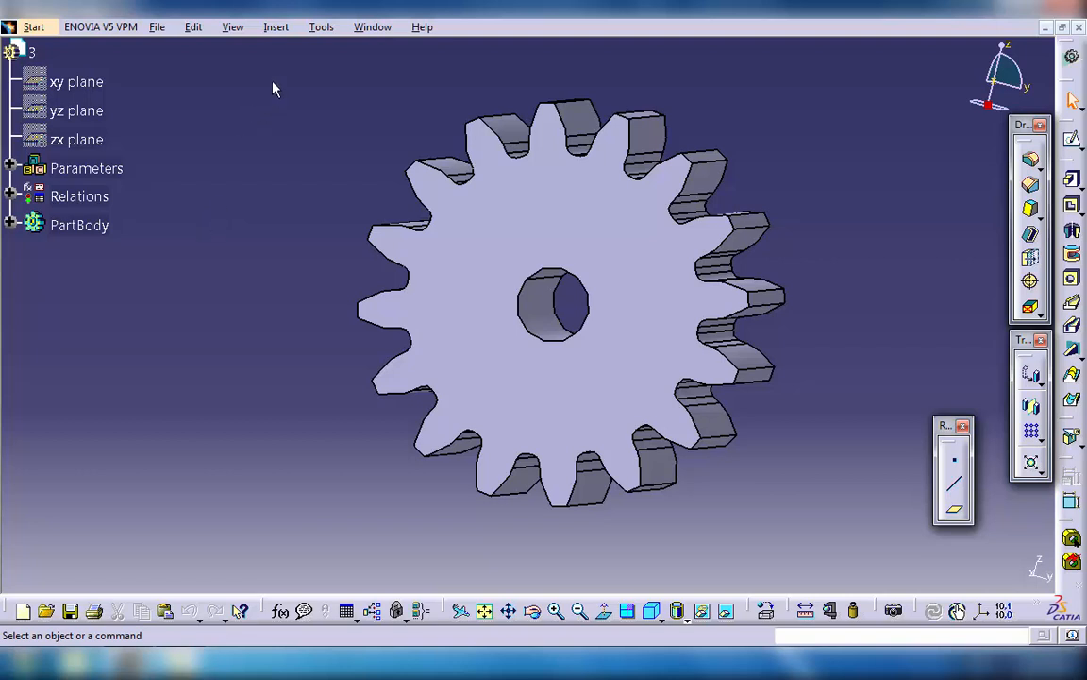
- Start a PowerCopy definition for the gear that includes the Parameters, the Relations and the PartBody
{"action": "left_click", "coordinate": [278, 28]}
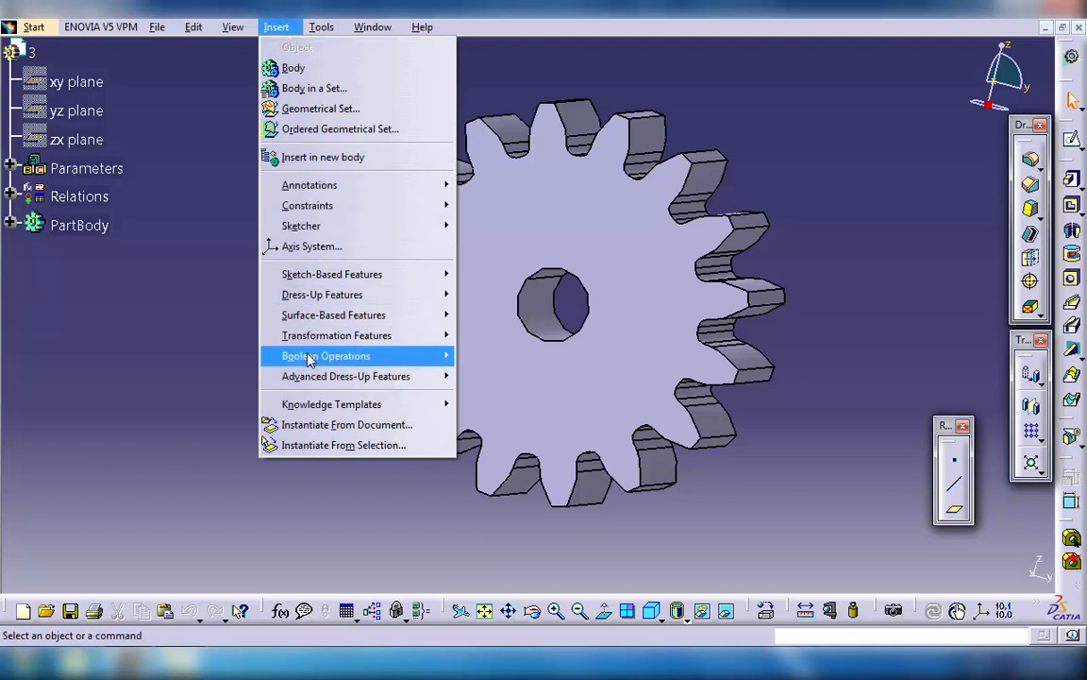
{"action": "mouse_move", "coordinate": [312, 408]}
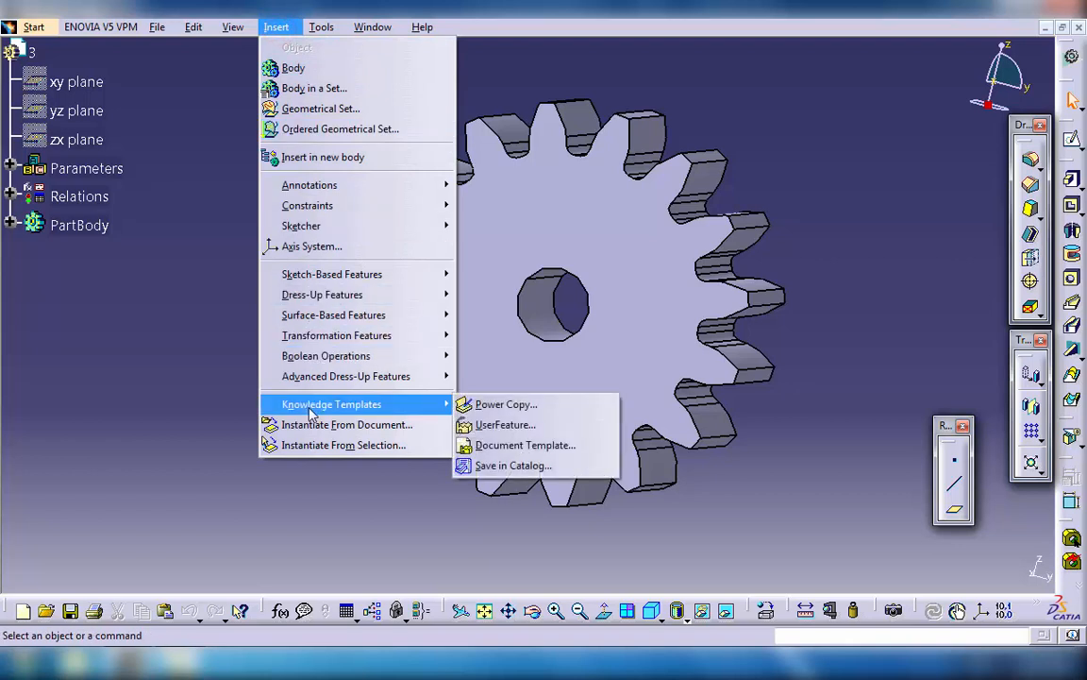
{"action": "left_click", "coordinate": [507, 405]}
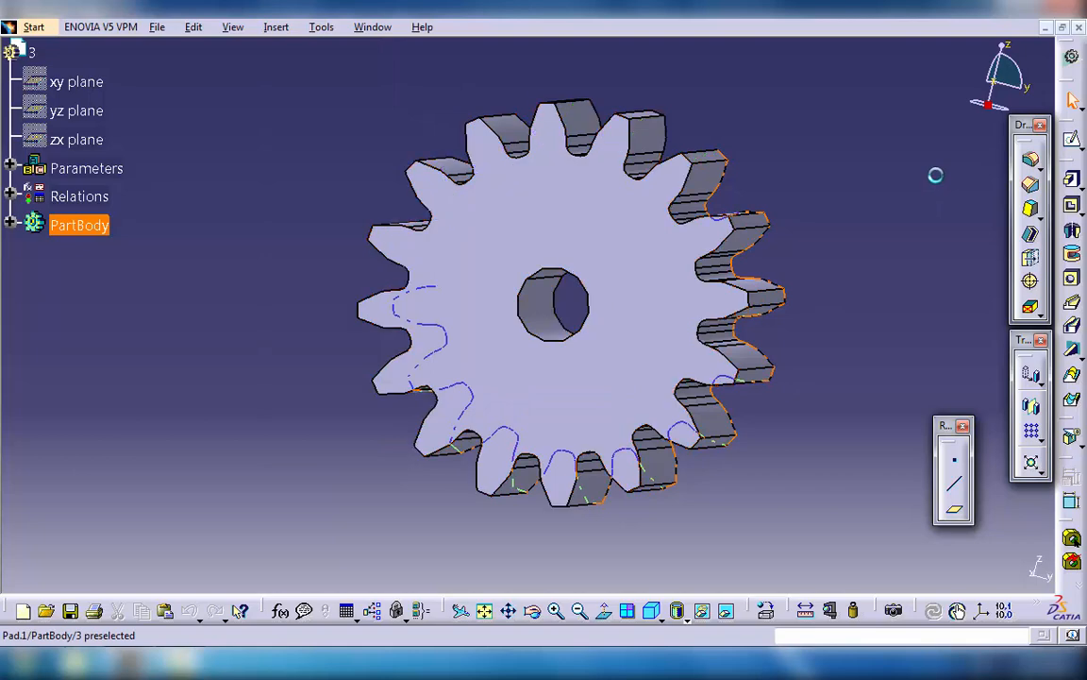
{"action": "left_click_drag", "start_coordinate": [822, 86], "coordinate": [835, 109]}
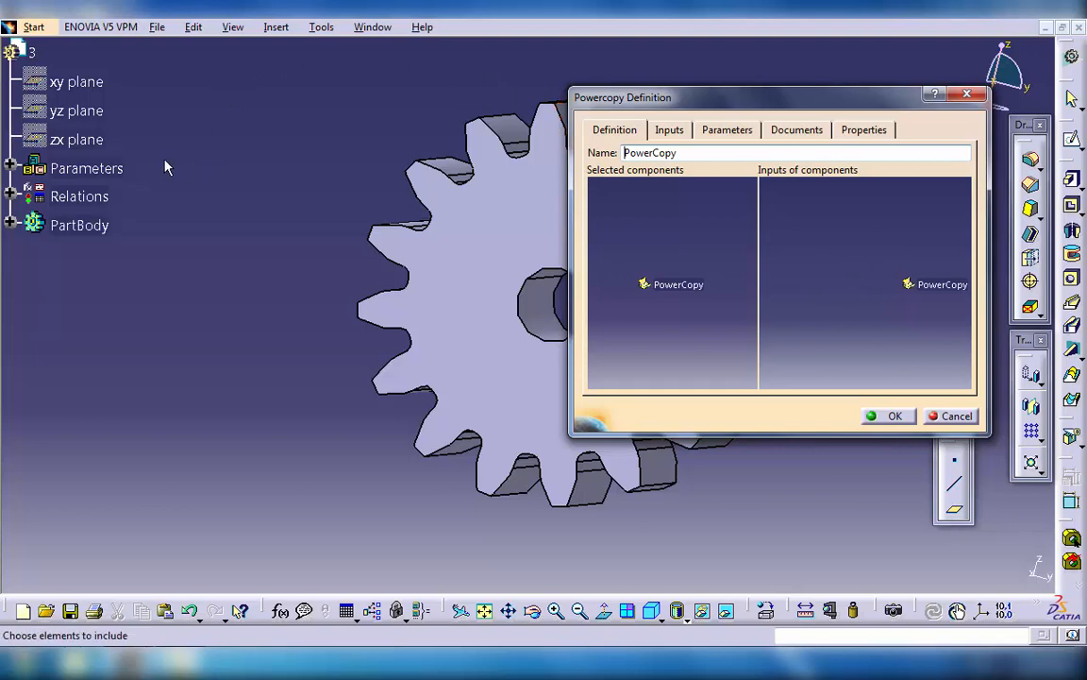
{"action": "left_click", "coordinate": [87, 168]}
{"action": "left_click", "coordinate": [79, 196]}
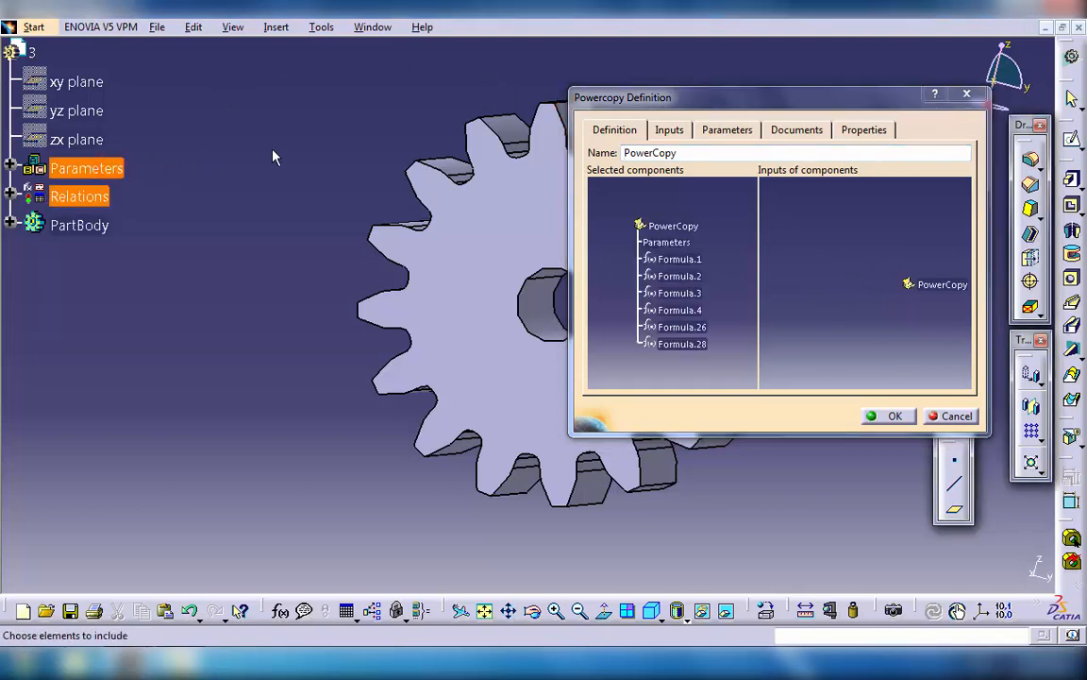
{"action": "left_click", "coordinate": [94, 196]}
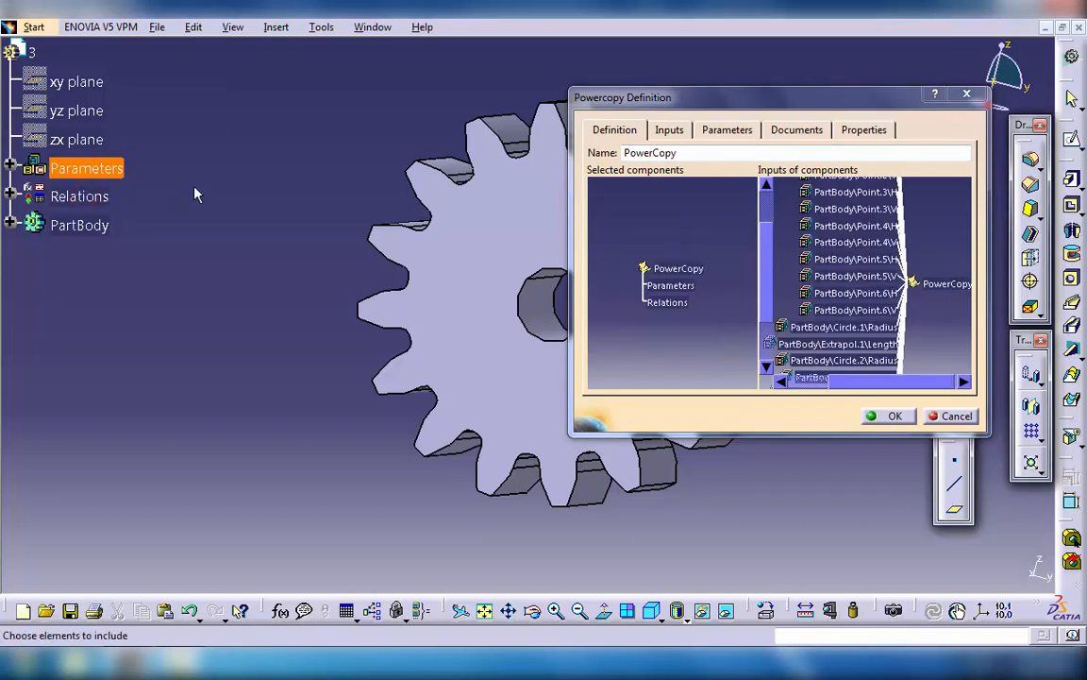
{"action": "left_click", "coordinate": [87, 226]}
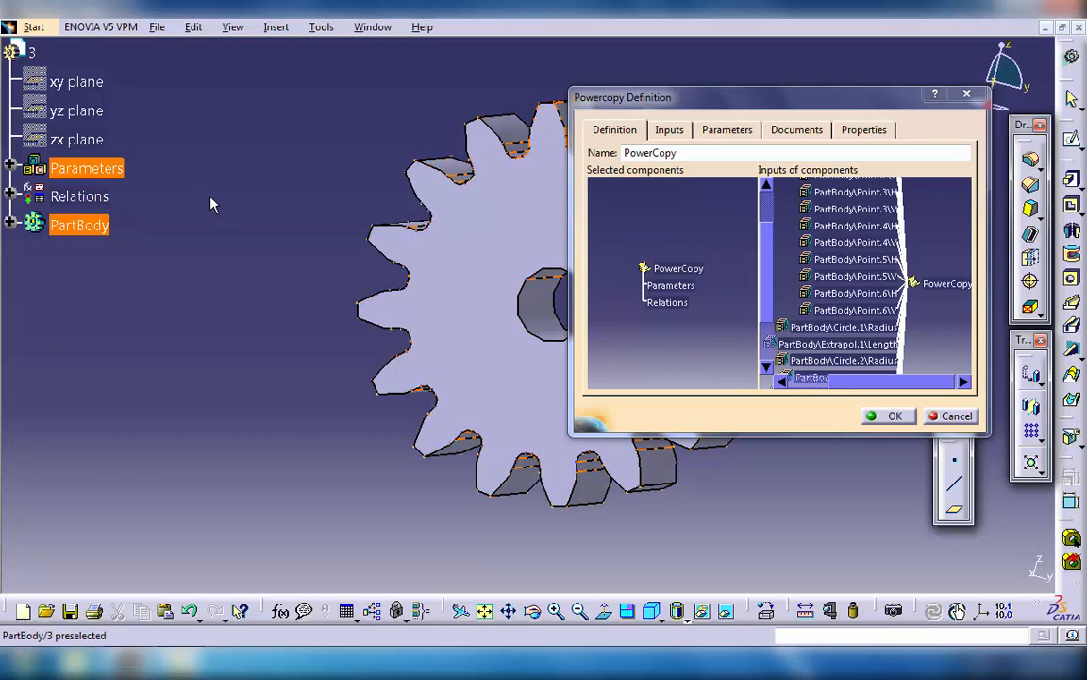
{"action": "left_click", "coordinate": [80, 224]}
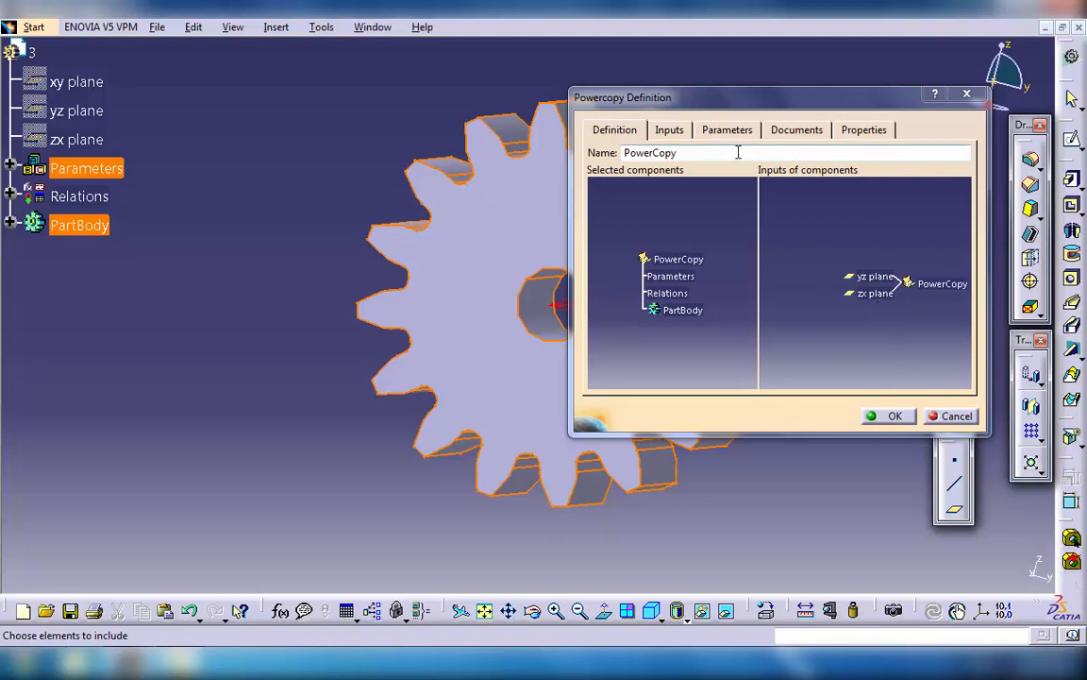
- Publish the parameters z, m and a under their own names in the PowerCopy and complete its definition
{"action": "left_click", "coordinate": [667, 130]}
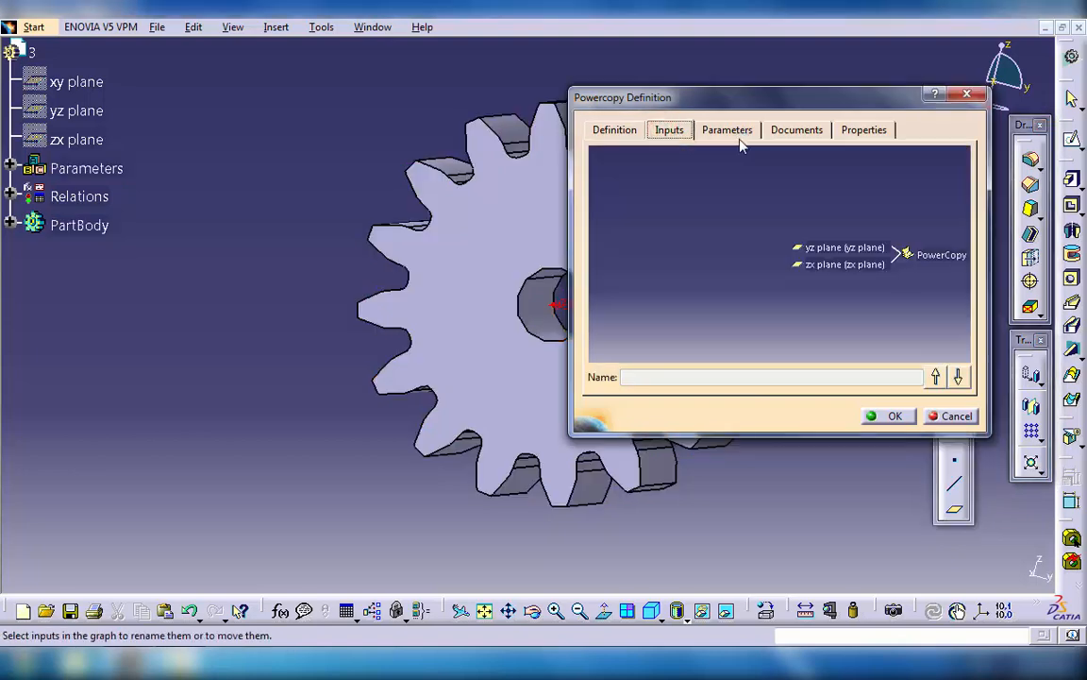
{"action": "left_click_drag", "start_coordinate": [855, 302], "coordinate": [741, 296]}
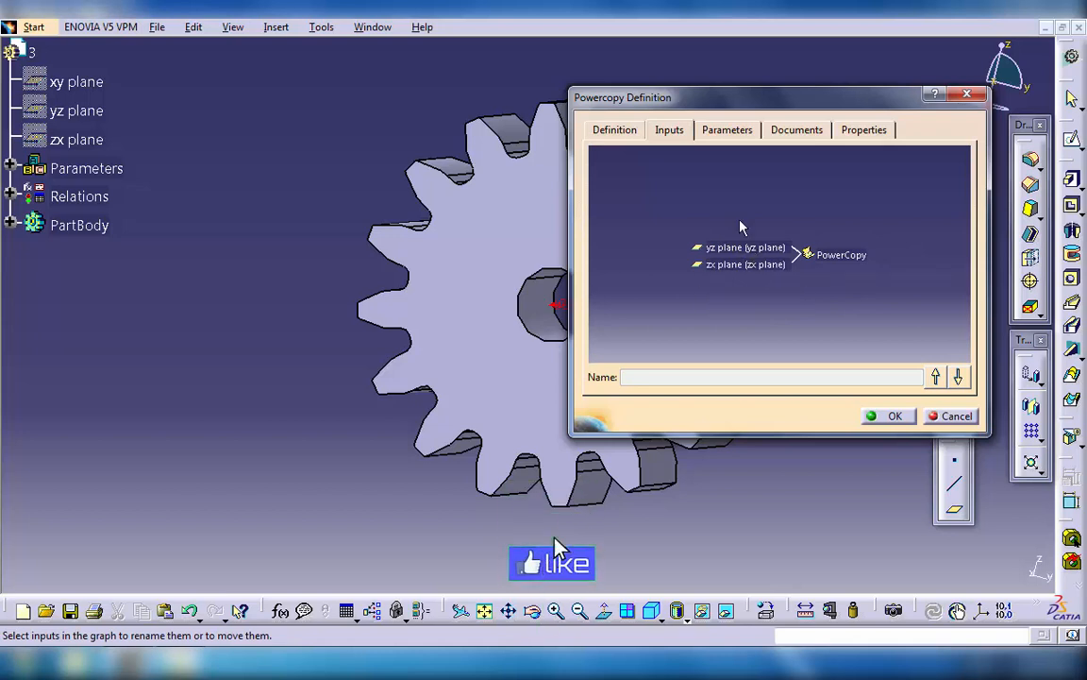
{"action": "left_click", "coordinate": [717, 133]}
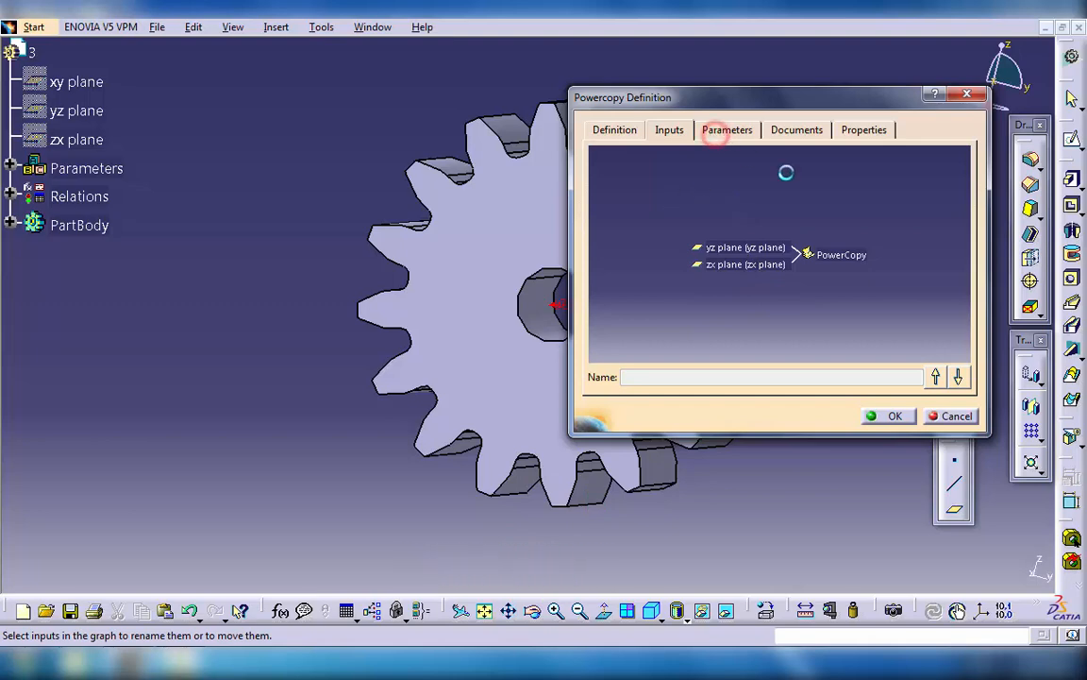
{"action": "left_click_drag", "start_coordinate": [961, 168], "coordinate": [964, 310]}
{"action": "left_click", "coordinate": [655, 256]}
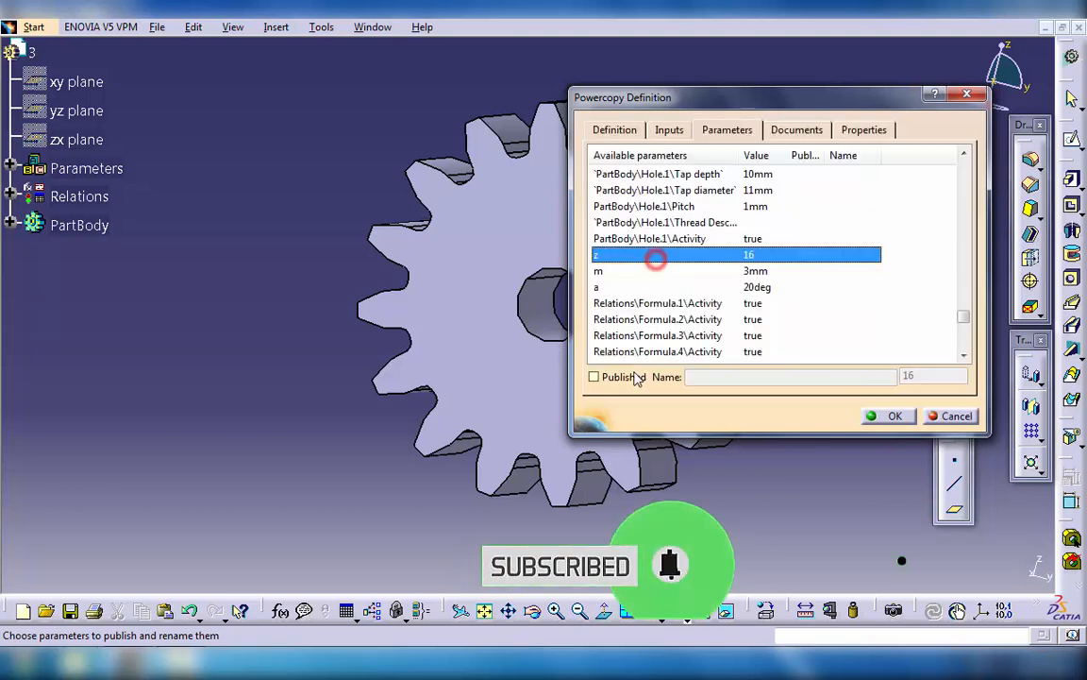
{"action": "left_click", "coordinate": [631, 376]}
{"action": "left_click", "coordinate": [605, 271]}
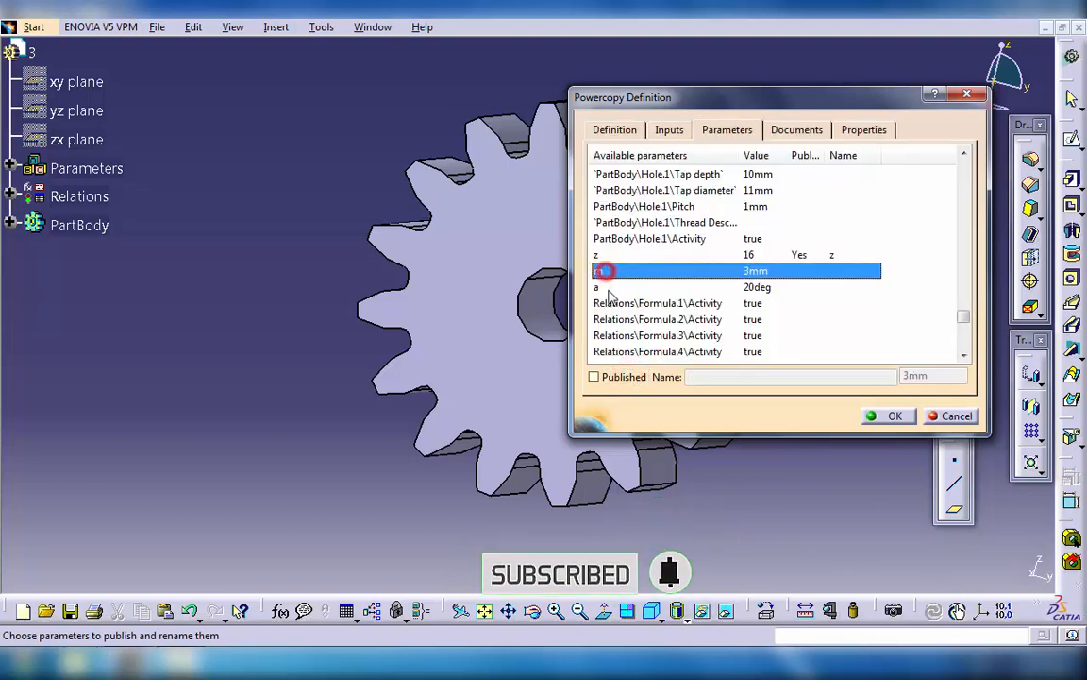
{"action": "left_click", "coordinate": [607, 375]}
{"action": "left_click", "coordinate": [602, 287]}
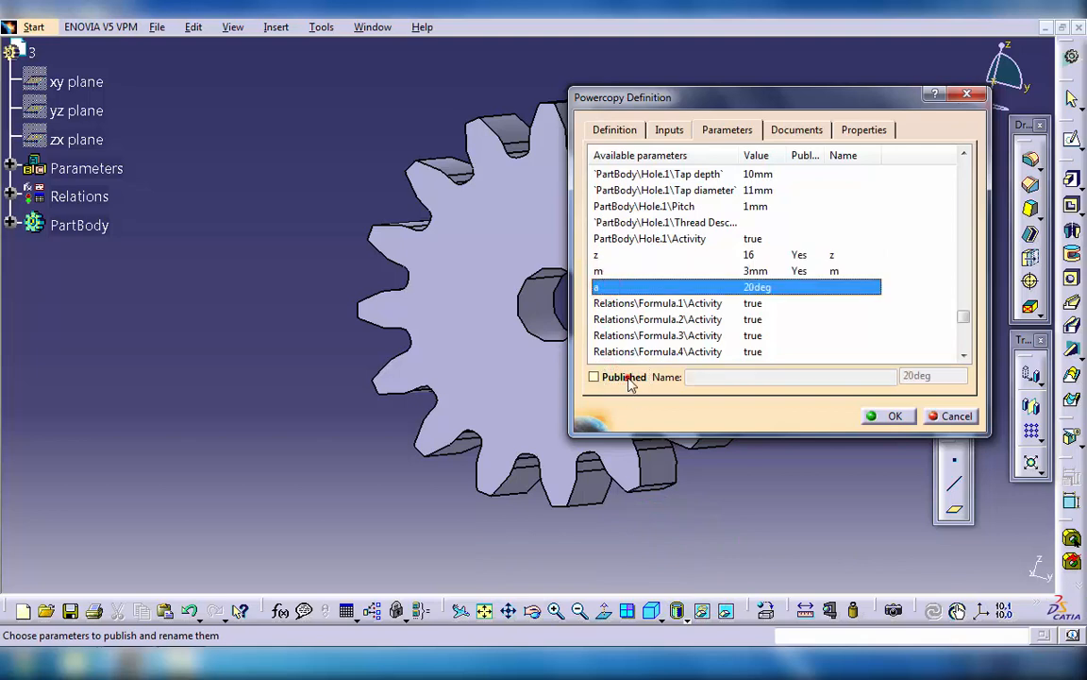
{"action": "left_click", "coordinate": [630, 377]}
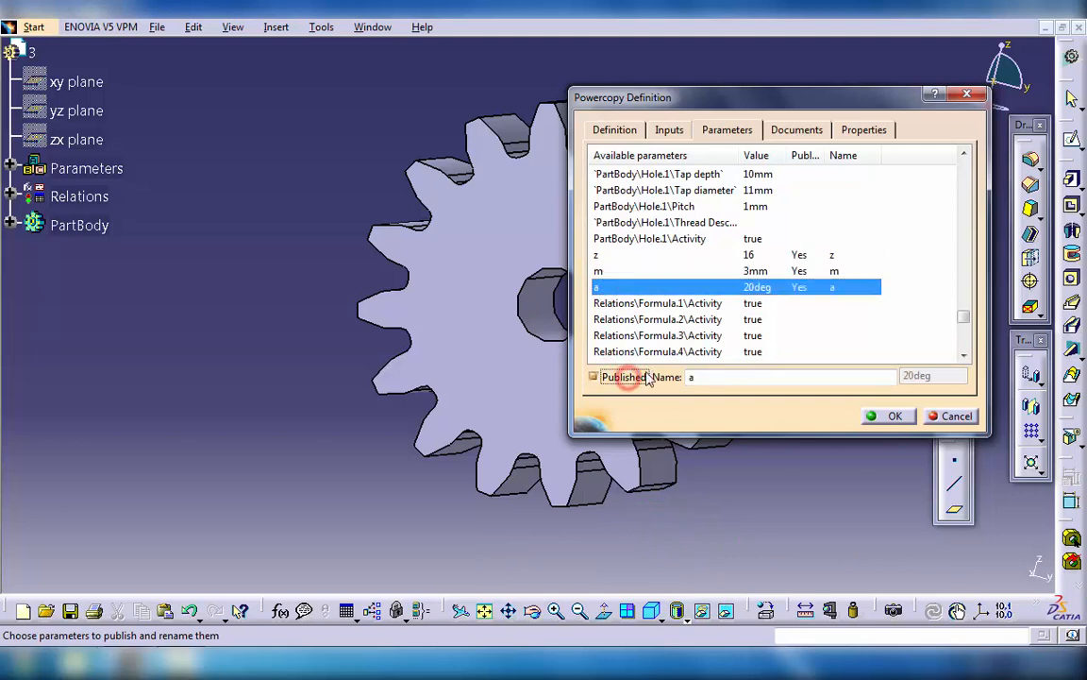
{"action": "left_click", "coordinate": [891, 416]}
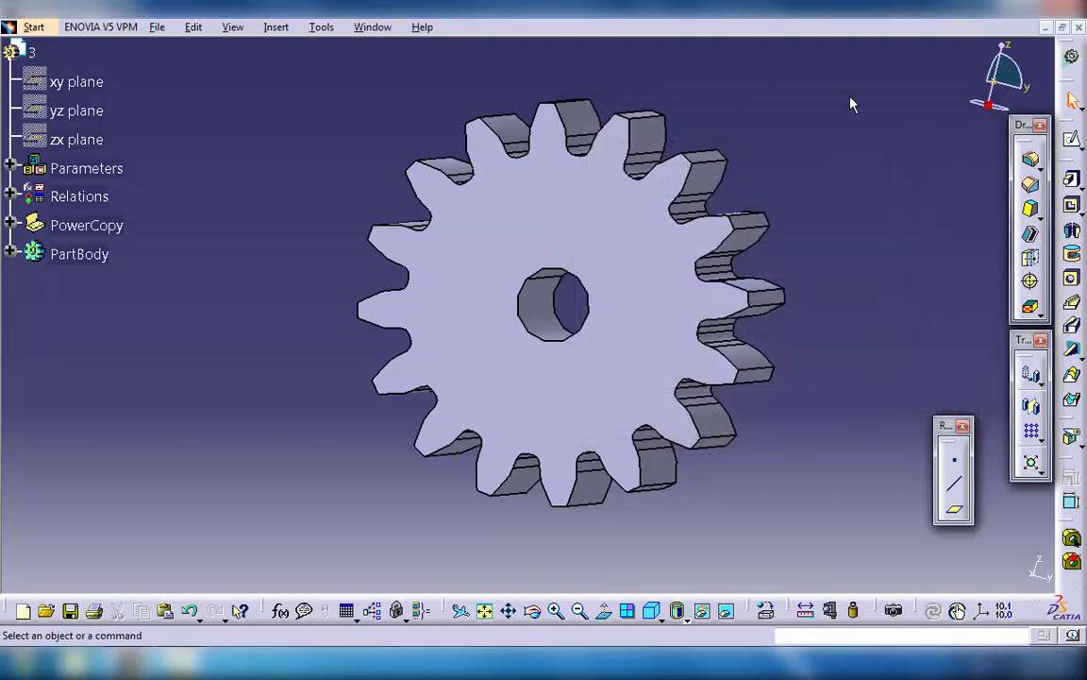
- Save the T16 gear part with its PowerCopy and close the document
{"action": "left_click", "coordinate": [157, 27]}
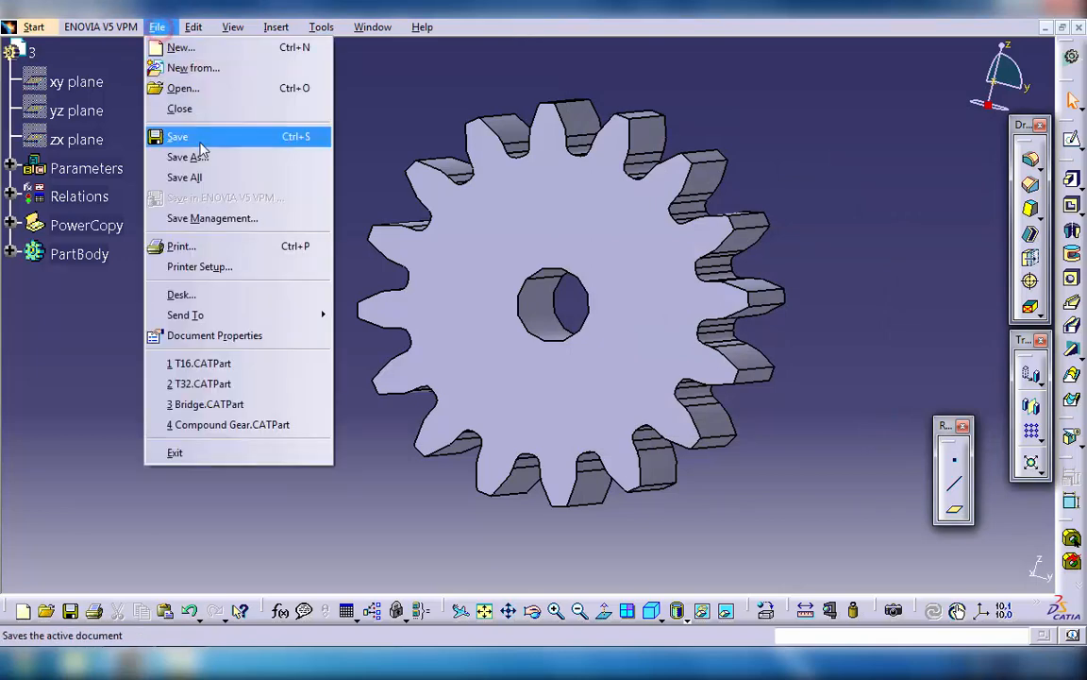
{"action": "left_click", "coordinate": [184, 136]}
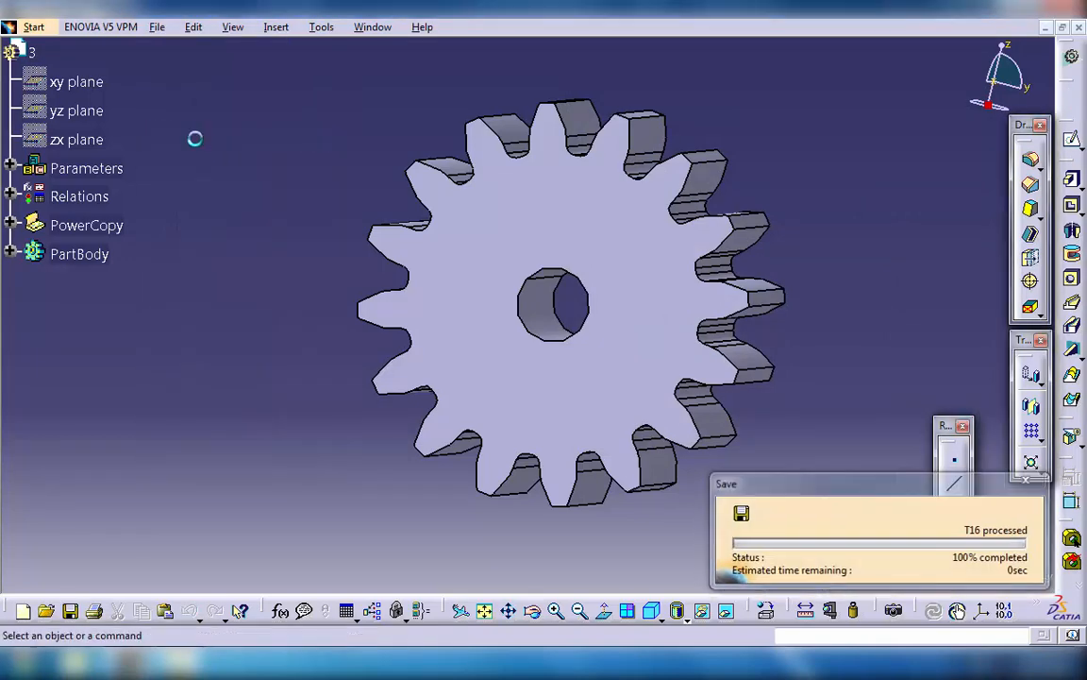
{"action": "left_click", "coordinate": [1080, 27]}
- Open the T32 gear part from the CAD files folder
{"action": "left_click", "coordinate": [139, 26]}
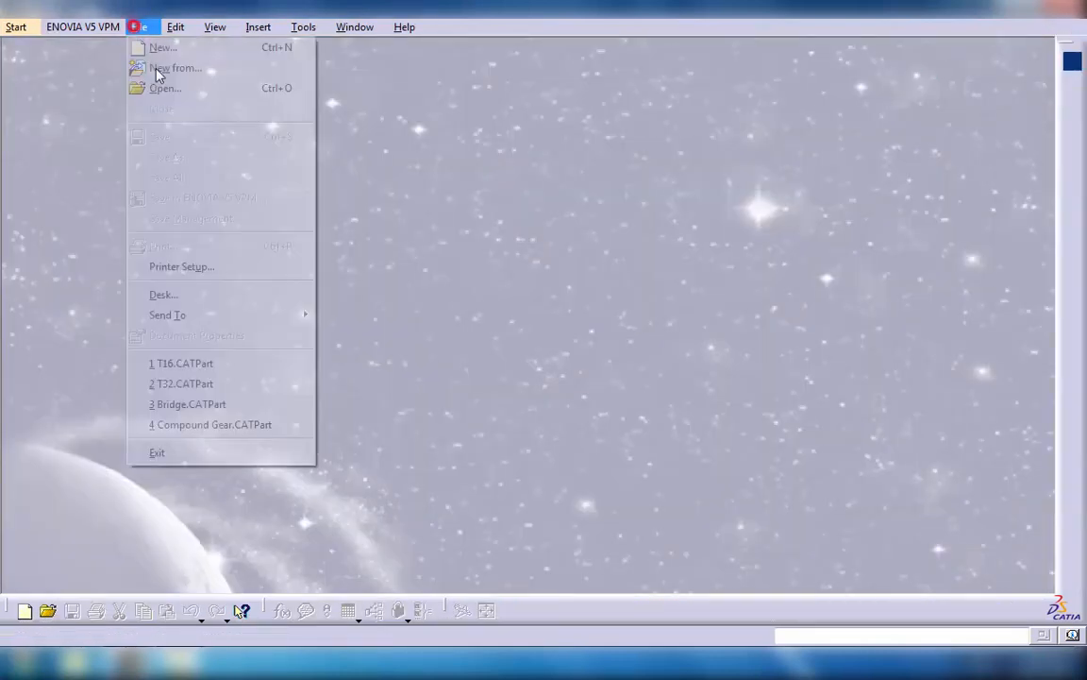
{"action": "left_click", "coordinate": [162, 92]}
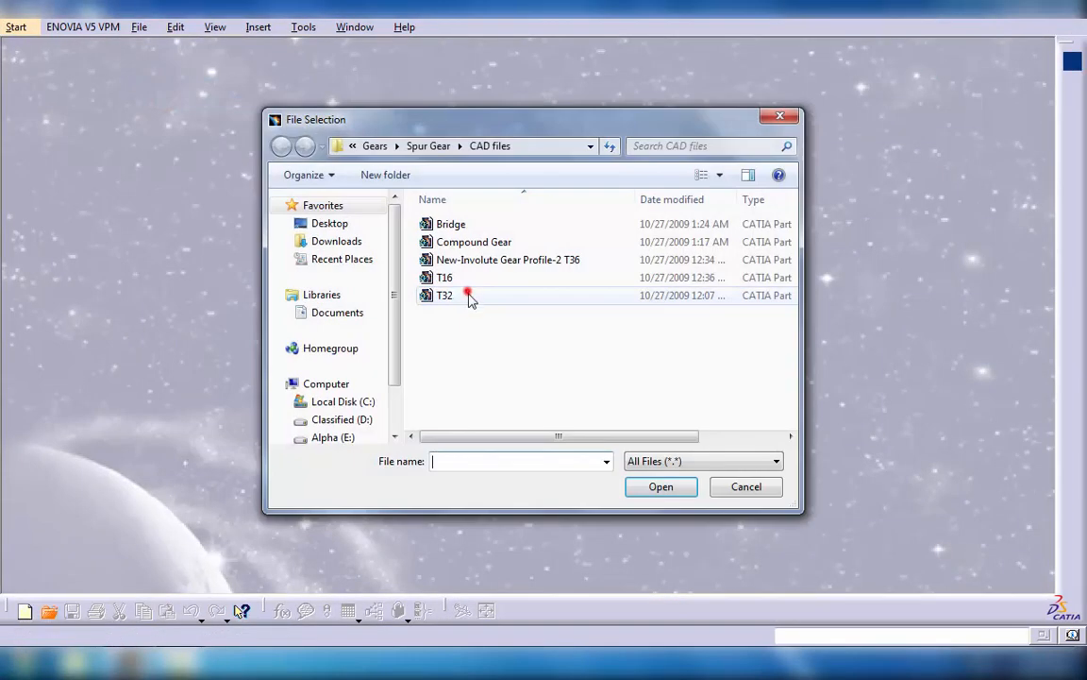
{"action": "left_click", "coordinate": [469, 296]}
{"action": "left_click", "coordinate": [661, 487]}
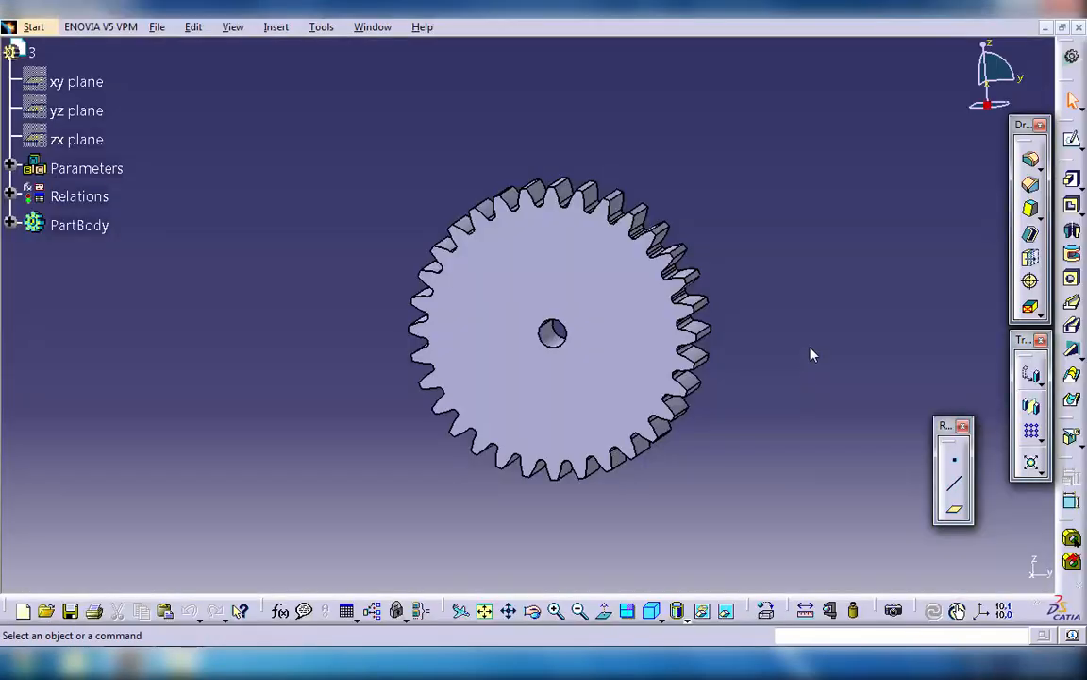
- Insert a geometrical set named New Gear into the part
{"action": "middle_click_drag", "start_coordinate": [823, 292], "coordinate": [714, 238]}
{"action": "middle_click_drag", "start_coordinate": [737, 277], "coordinate": [766, 265]}
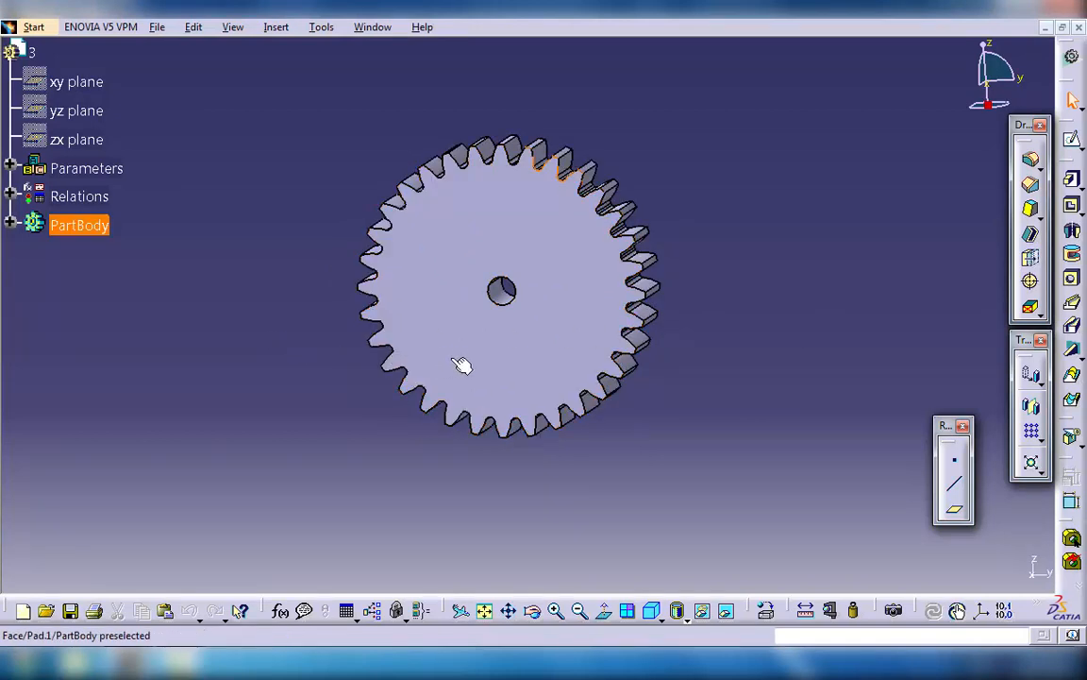
{"action": "middle_click_drag", "start_coordinate": [461, 365], "coordinate": [614, 354]}
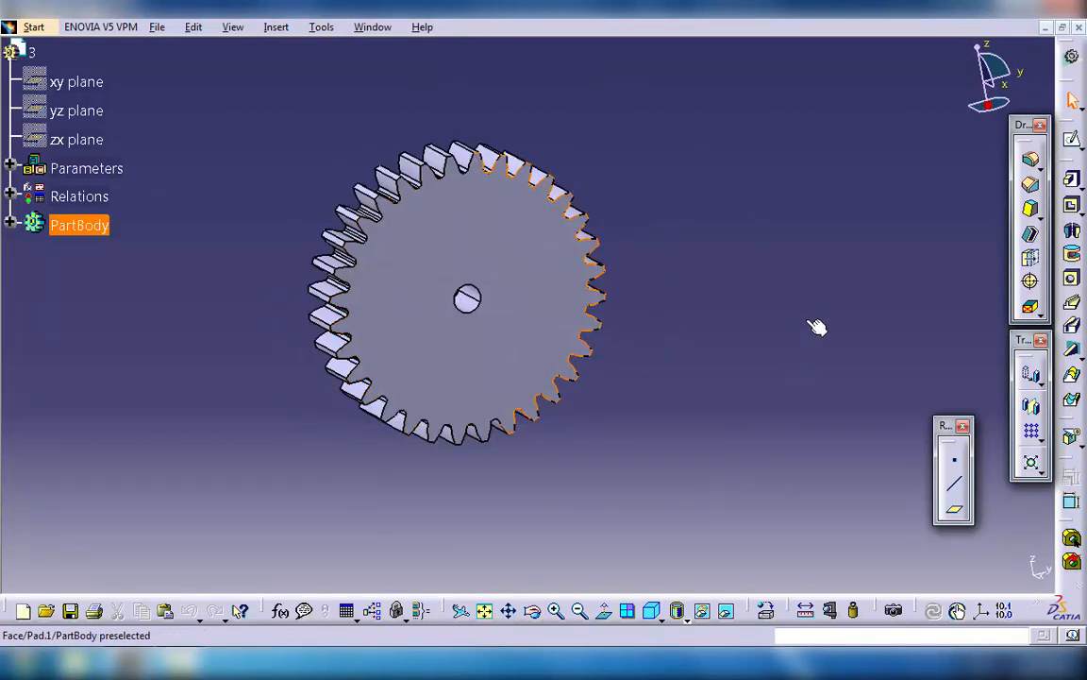
{"action": "middle_click_drag", "start_coordinate": [823, 291], "coordinate": [868, 215]}
{"action": "middle_click_drag", "start_coordinate": [821, 325], "coordinate": [824, 361]}
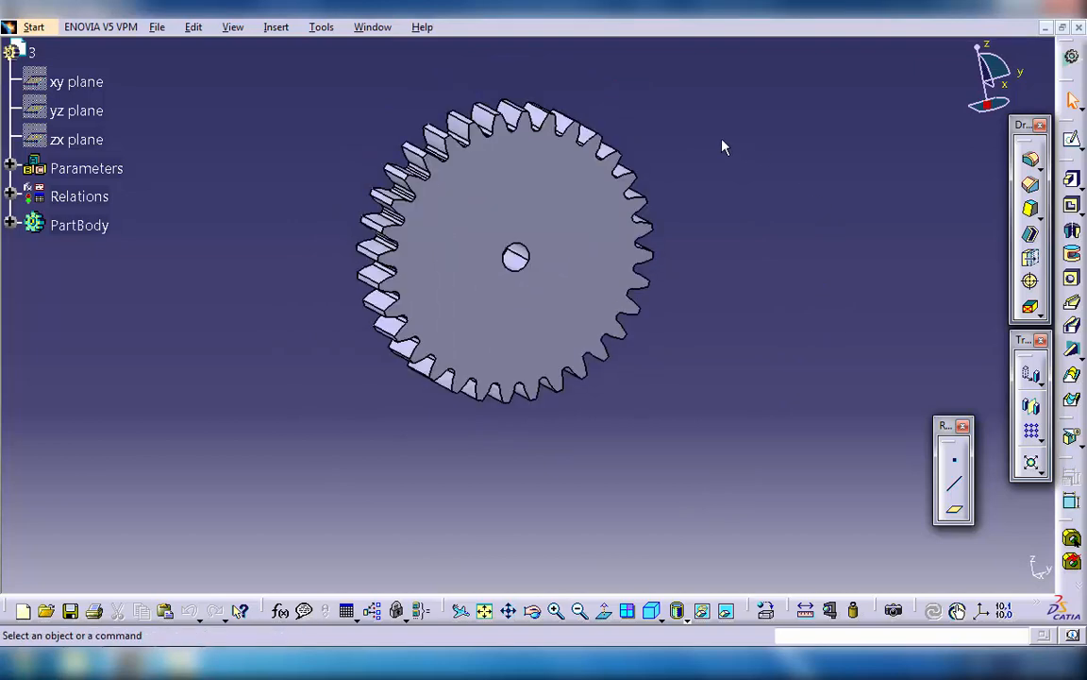
{"action": "left_click", "coordinate": [278, 28]}
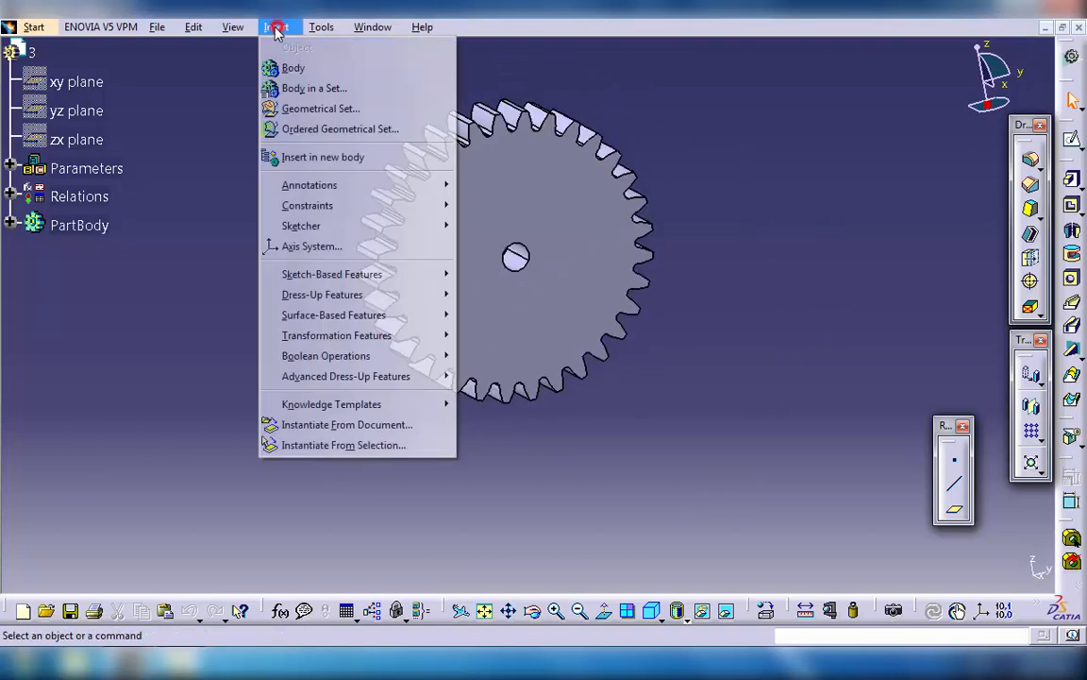
{"action": "left_click", "coordinate": [304, 109]}
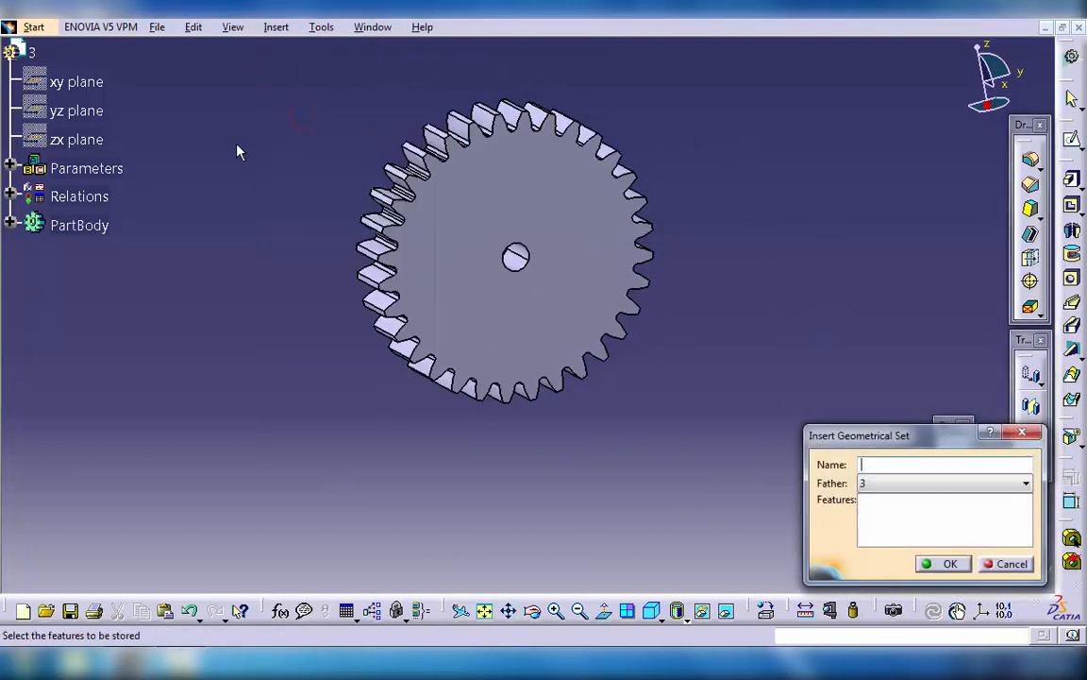
{"action": "type", "text": "New Gear"}
{"action": "key", "text": "Return"}
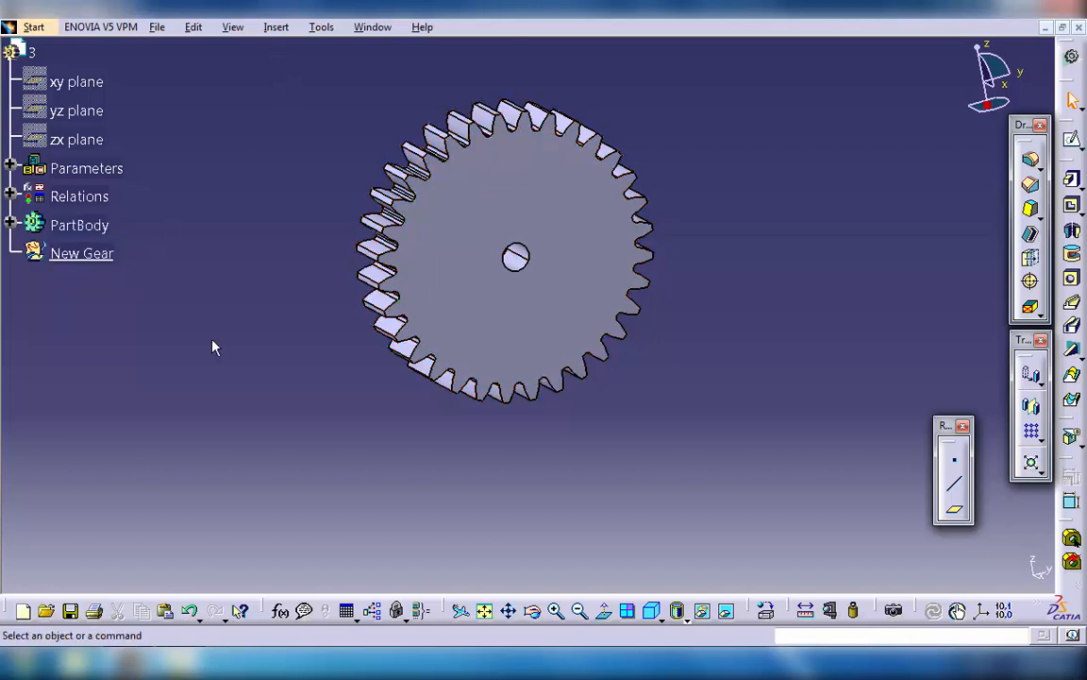
- Create a plane offset 40 mm outward from the gear's flat face, reversing the default offset direction
{"action": "left_click", "coordinate": [956, 514]}
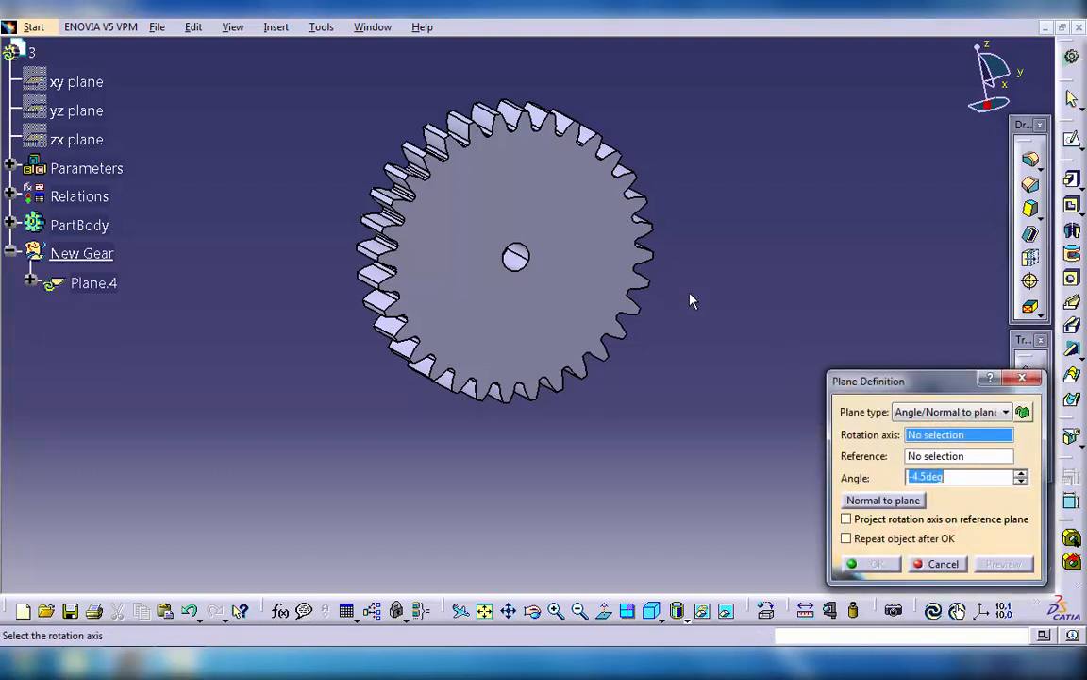
{"action": "left_click", "coordinate": [580, 284]}
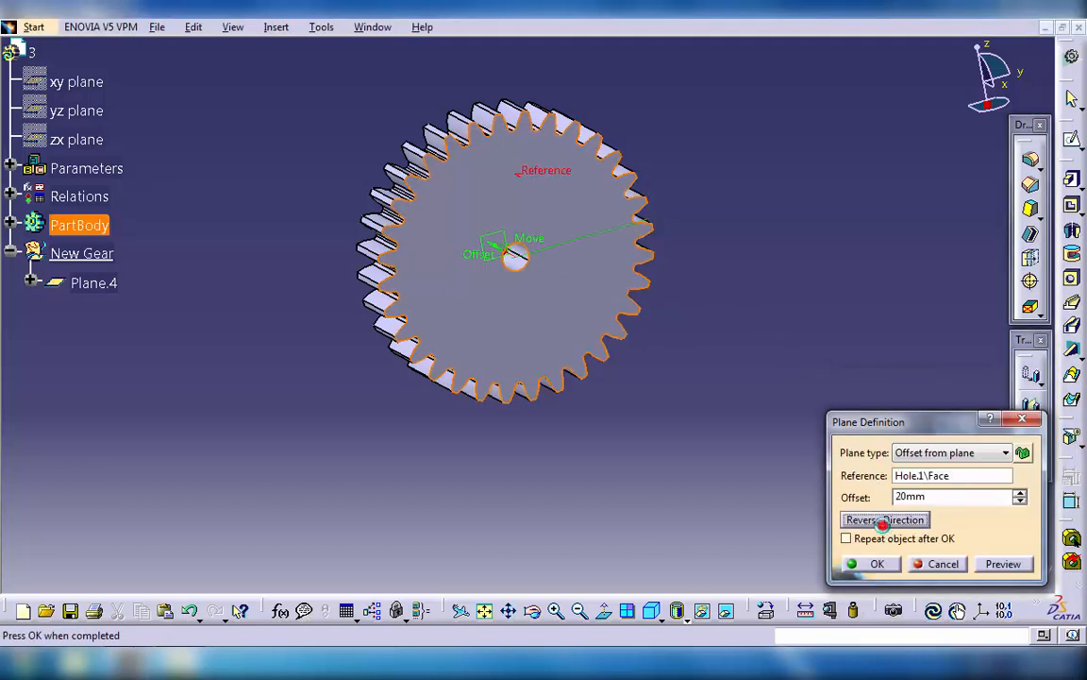
{"action": "left_click", "coordinate": [883, 520]}
{"action": "left_click", "coordinate": [947, 498]}
{"action": "type", "text": "40"}
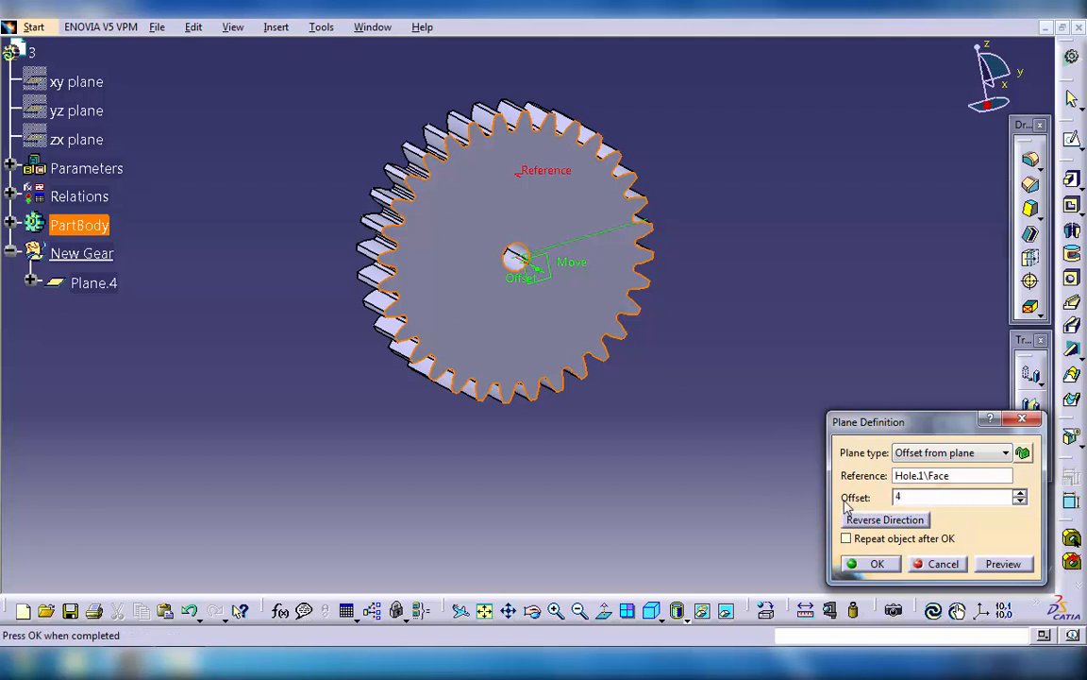
{"action": "left_click", "coordinate": [870, 564]}
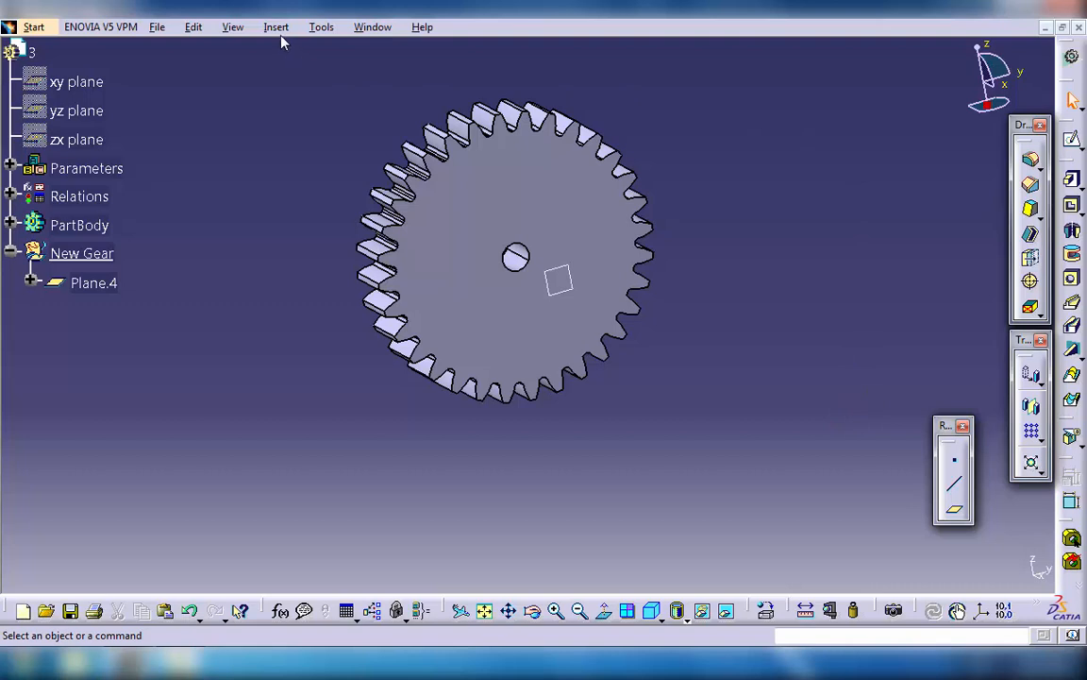
- Create a point on the new offset plane at H 0 mm and V 0 mm
{"action": "left_click", "coordinate": [954, 461]}
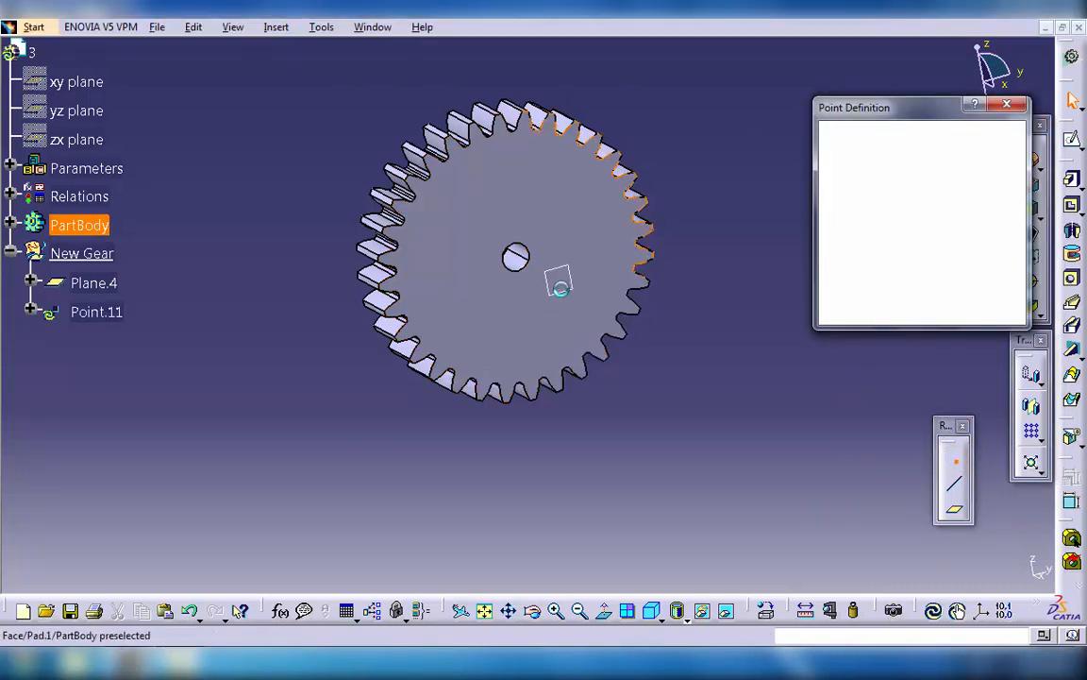
{"action": "left_click", "coordinate": [933, 183]}
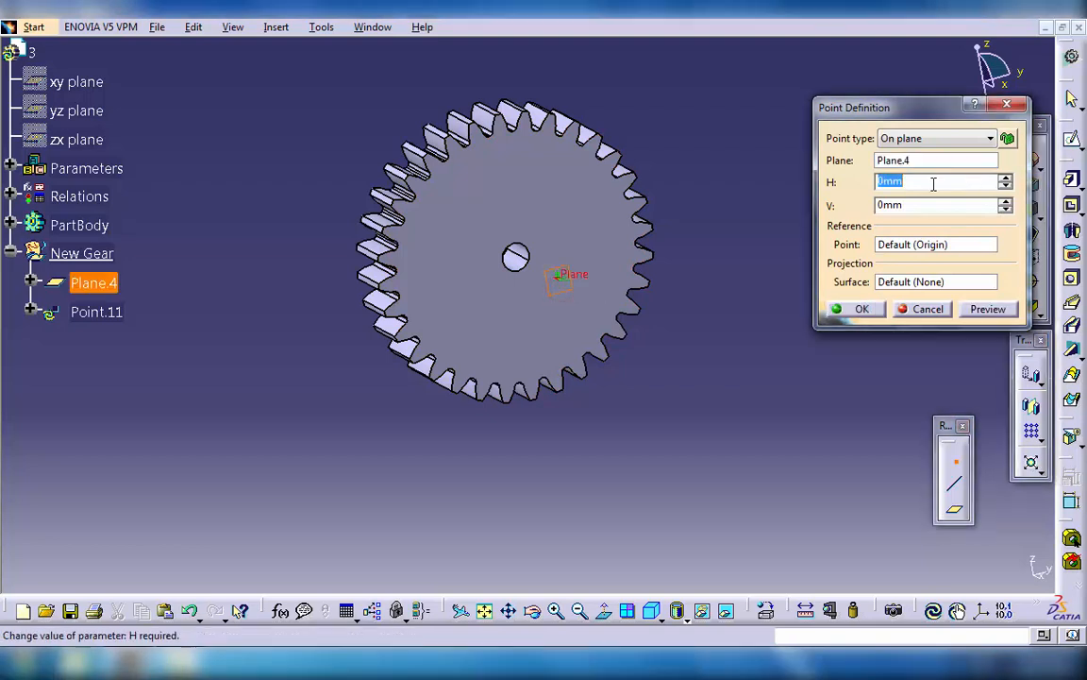
{"action": "left_click", "coordinate": [856, 309]}
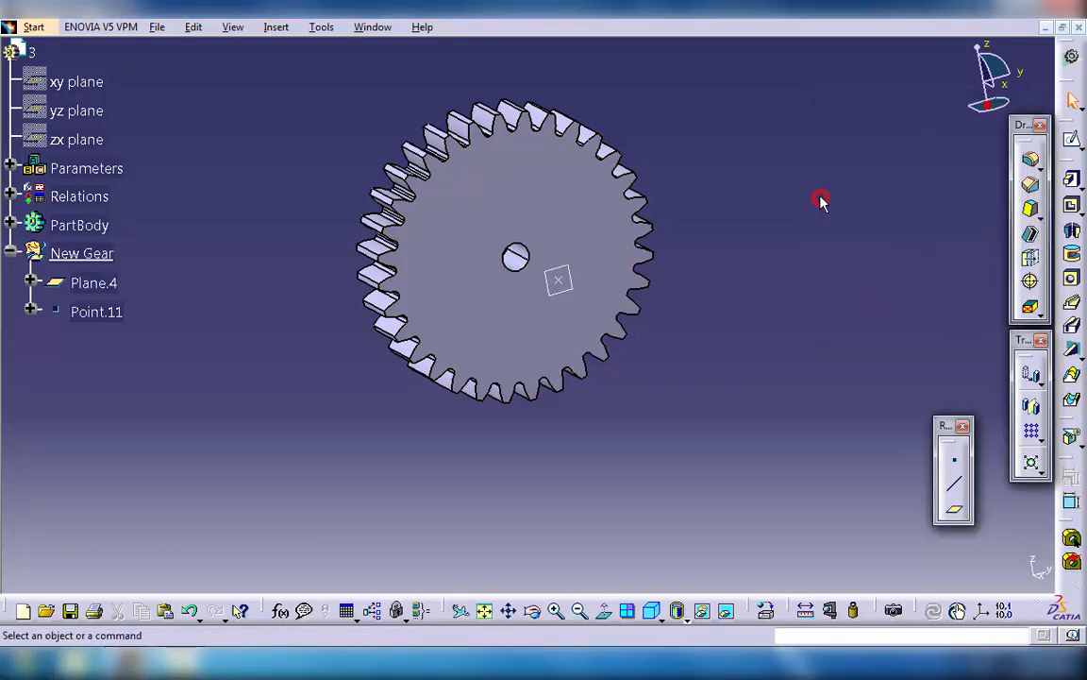
- Create a standard axis system with its origin at the new point on the offset plane
{"action": "left_click", "coordinate": [276, 27]}
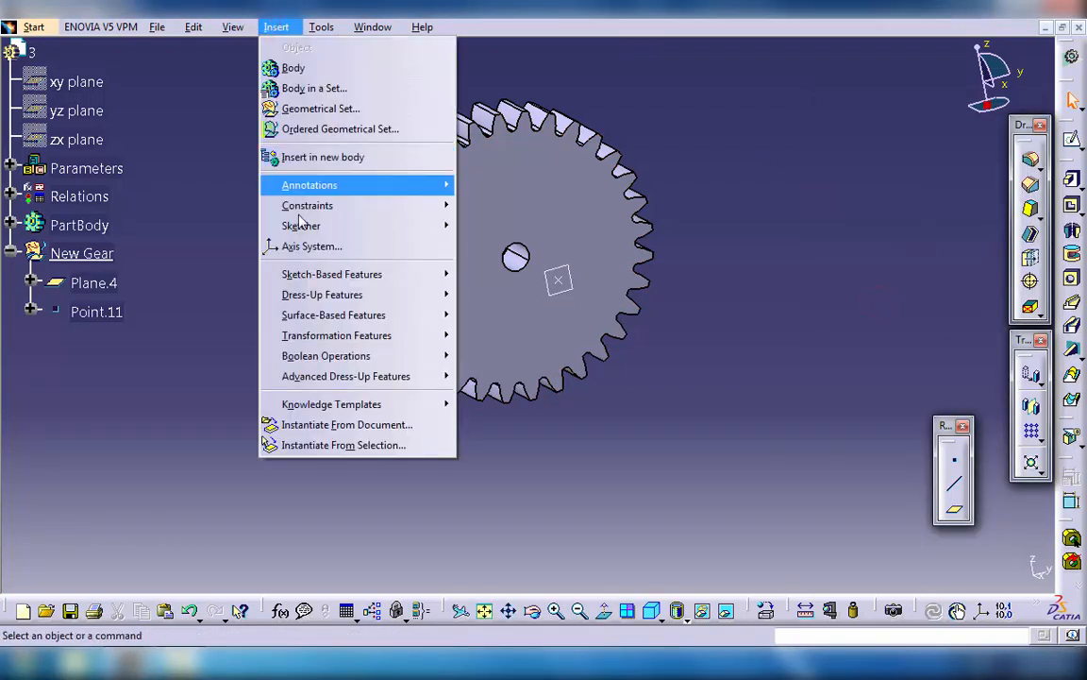
{"action": "left_click", "coordinate": [304, 247]}
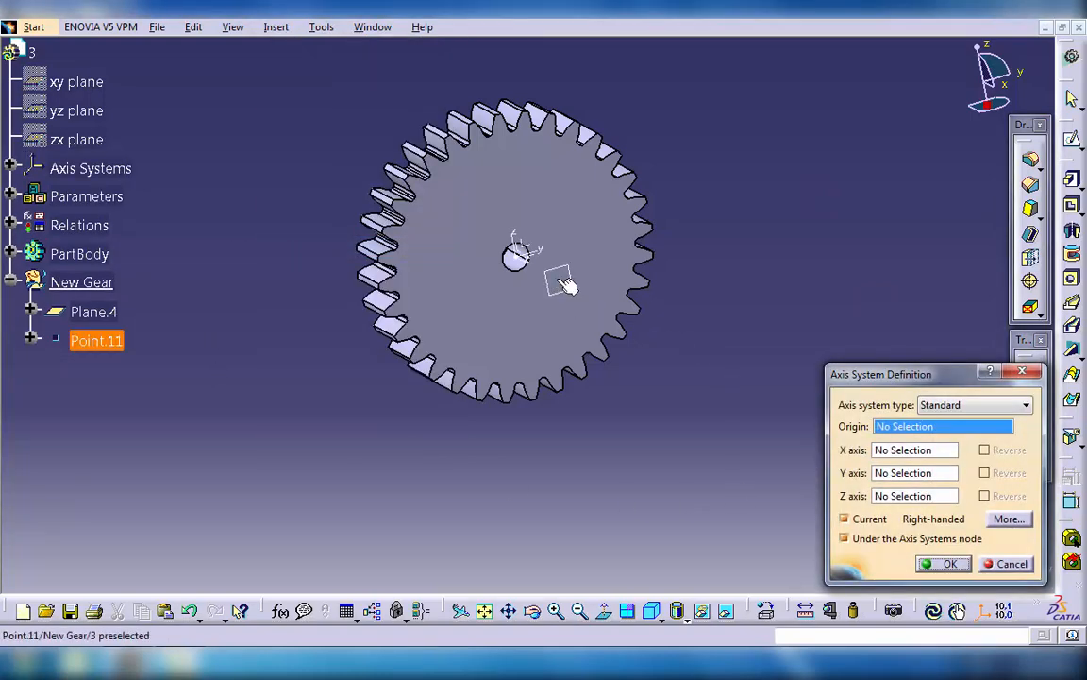
{"action": "left_click", "coordinate": [558, 279]}
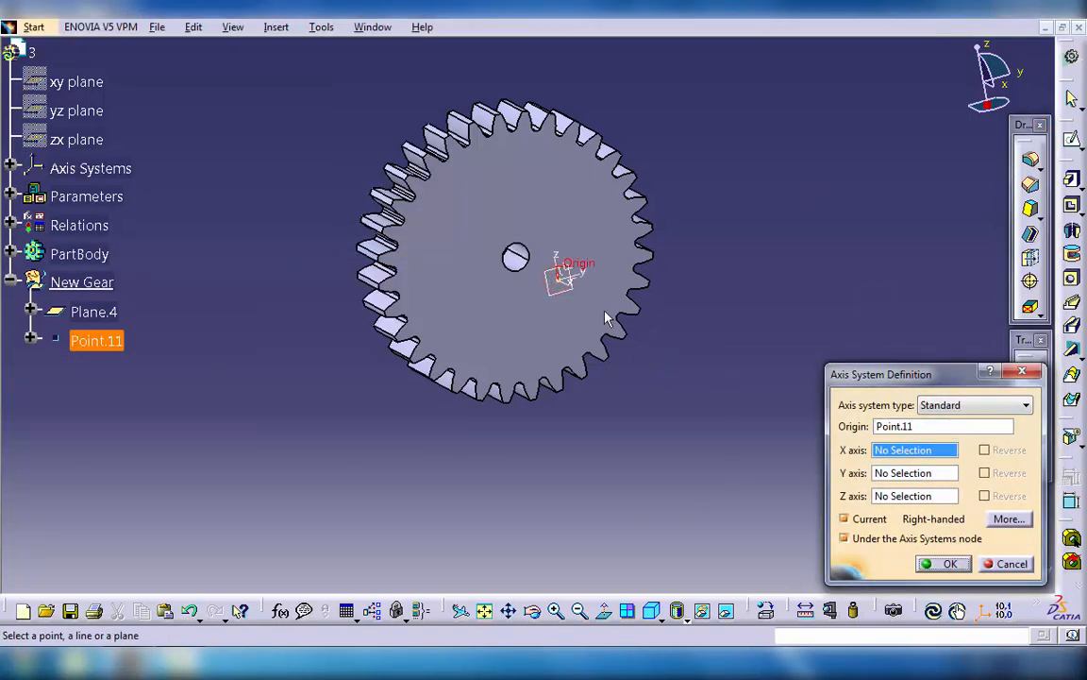
{"action": "left_click", "coordinate": [940, 564]}
- Hide the offset plane in the New Gear set
{"action": "middle_click_drag", "start_coordinate": [811, 241], "coordinate": [884, 262]}
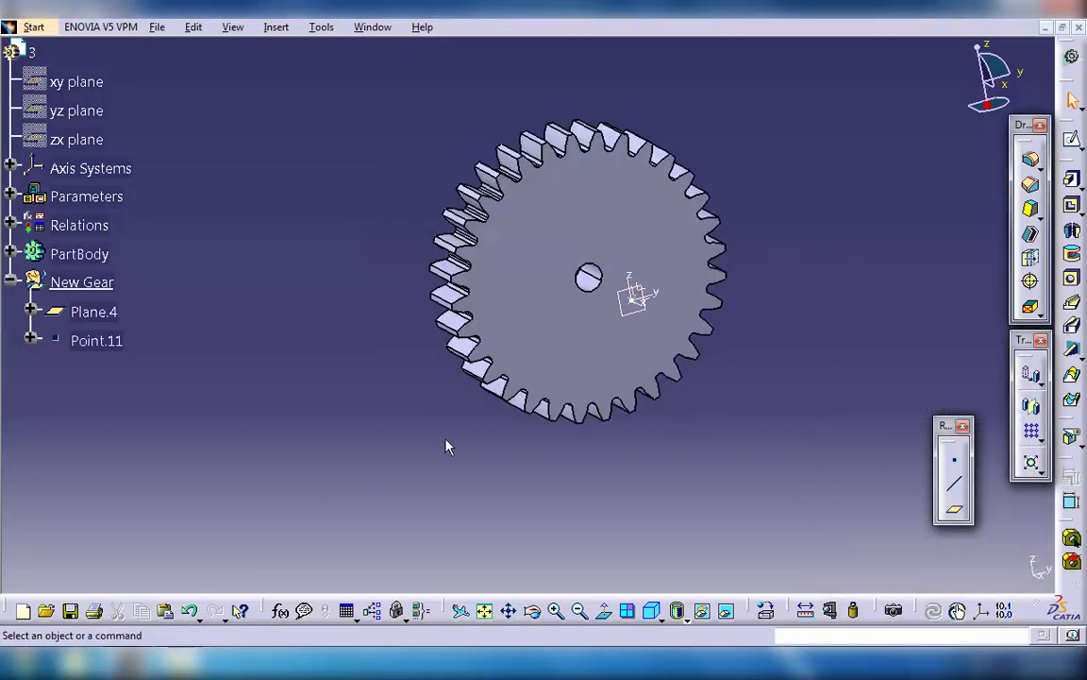
{"action": "middle_click_drag", "start_coordinate": [448, 447], "coordinate": [276, 408]}
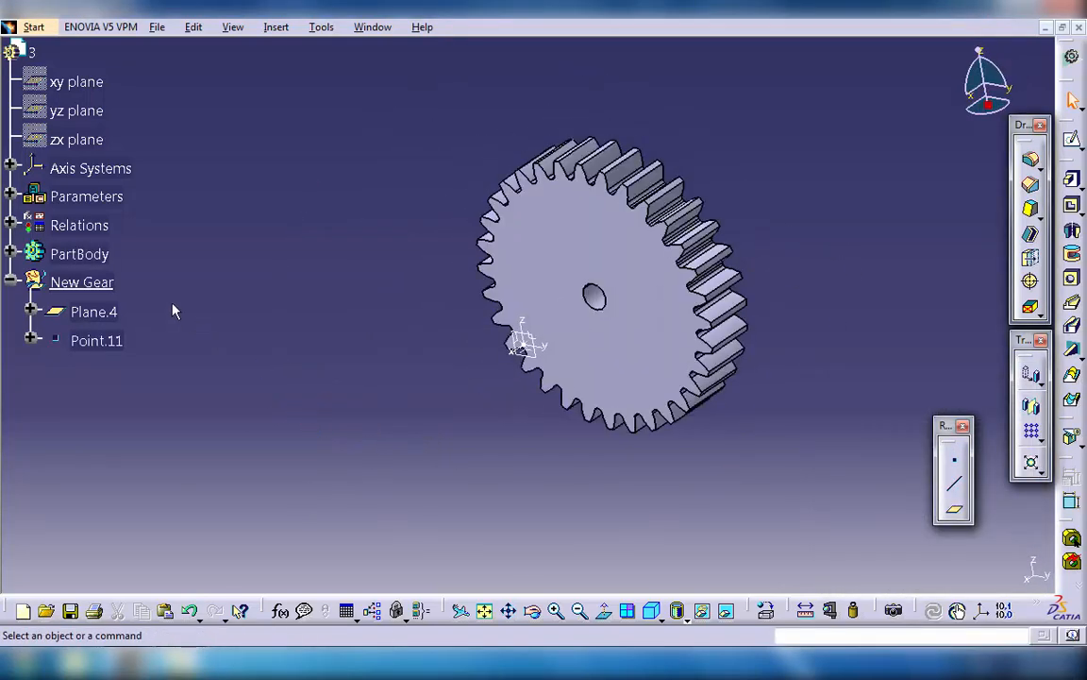
{"action": "left_click", "coordinate": [98, 310]}
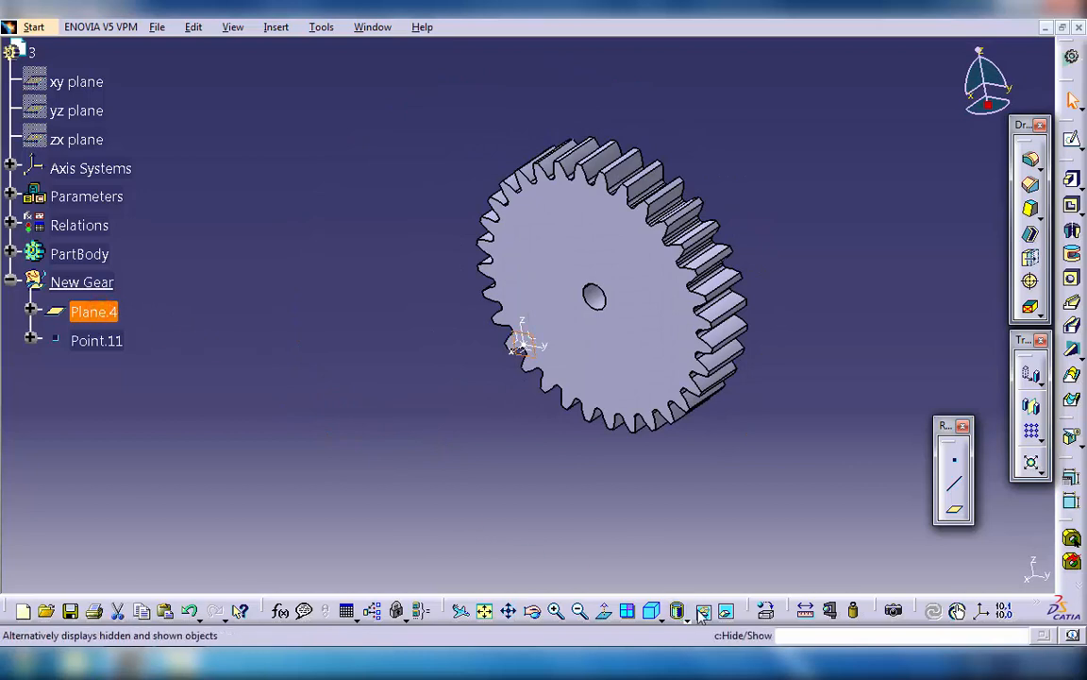
{"action": "left_click", "coordinate": [702, 613]}
- Start instantiating from a document, using the T16 part in the CAD files folder as the reference
{"action": "middle_click_drag", "start_coordinate": [533, 402], "coordinate": [525, 384]}
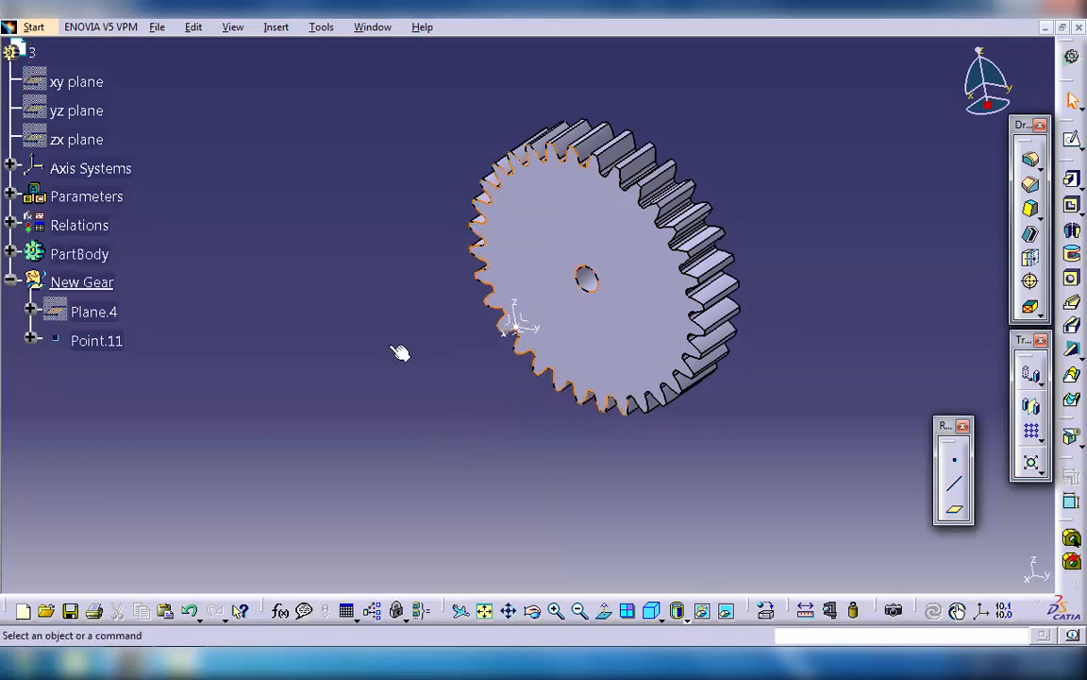
{"action": "left_click", "coordinate": [276, 28]}
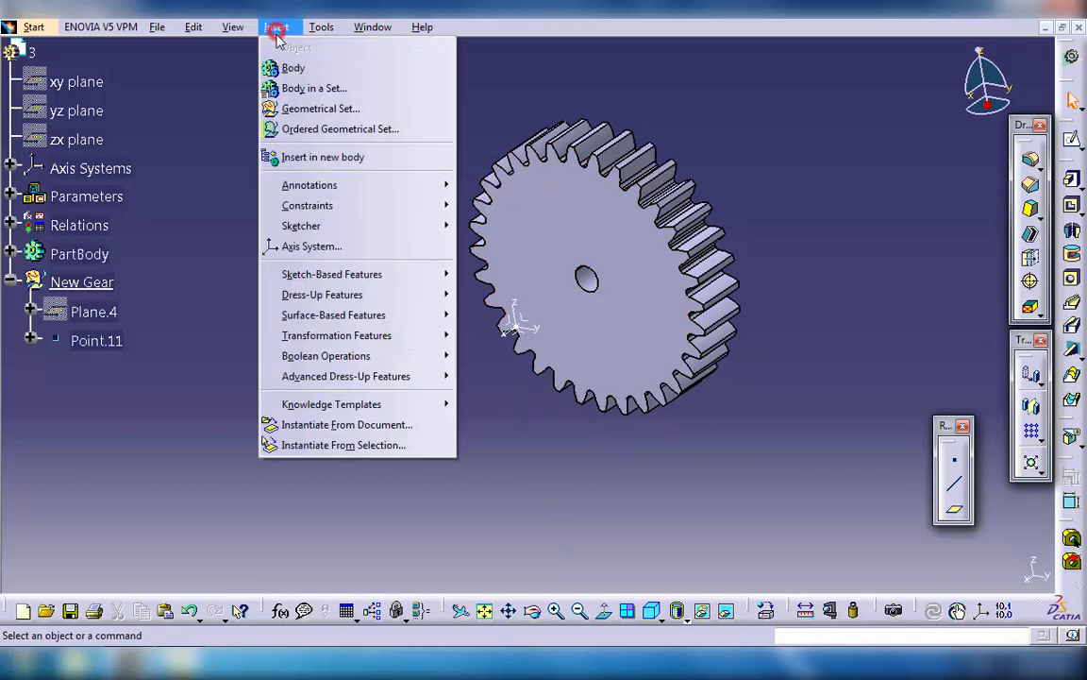
{"action": "left_click", "coordinate": [306, 427]}
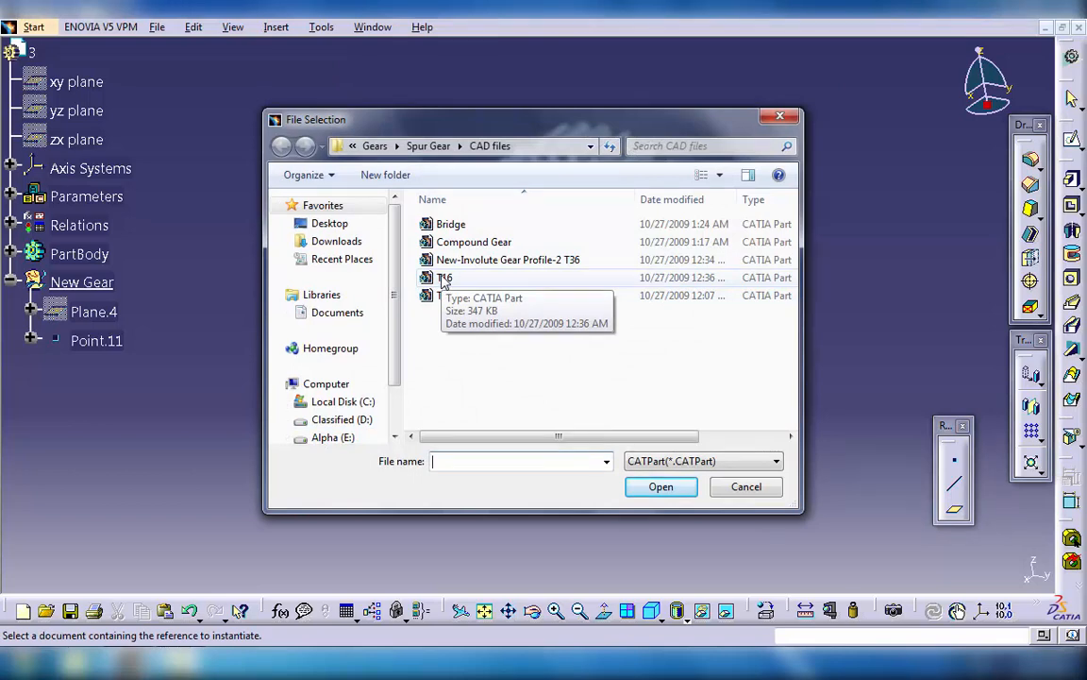
{"action": "left_click", "coordinate": [444, 278]}
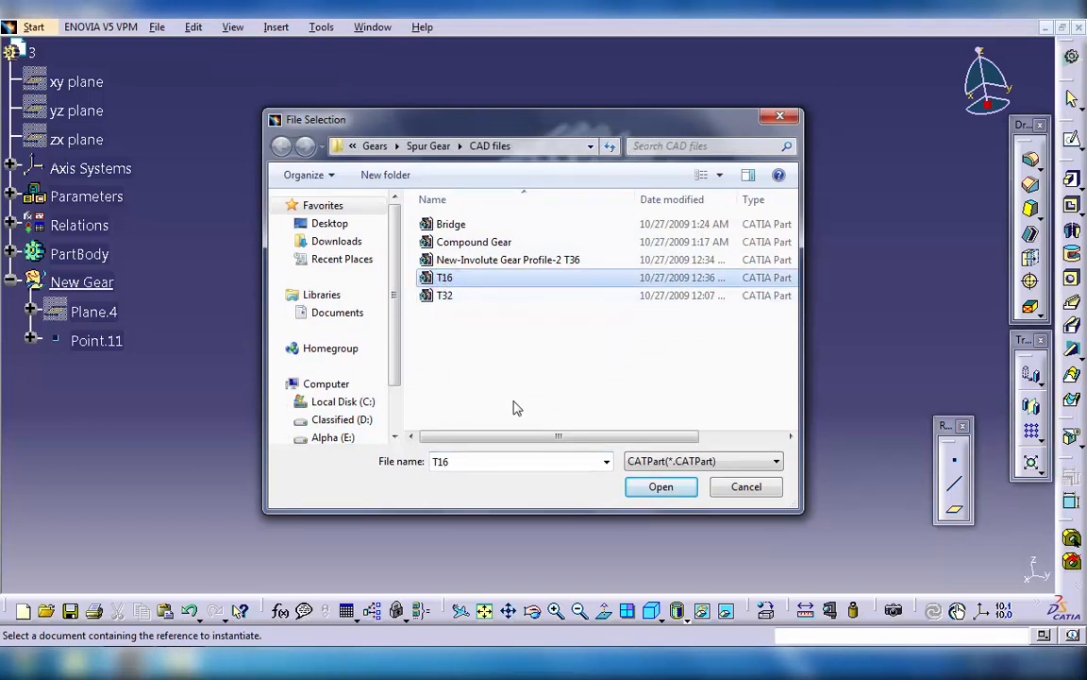
{"action": "left_click", "coordinate": [648, 487]}
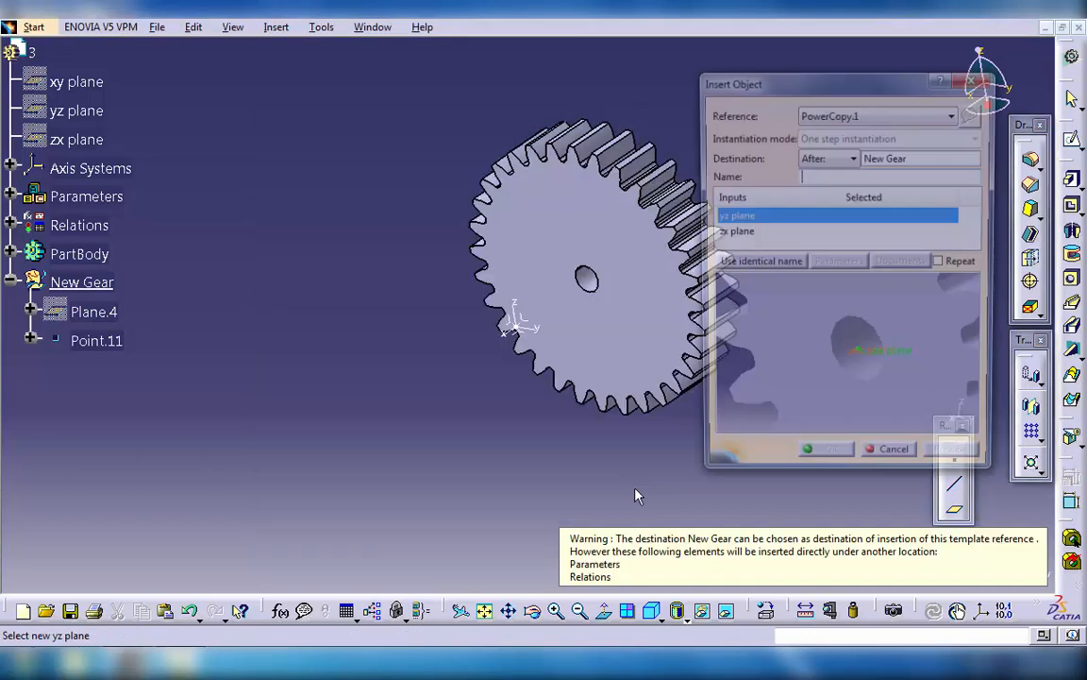
- Assign the new axis system's YZ and ZX planes to the PowerCopy's yz and zx plane inputs, preview the gear and insert it
{"action": "middle_click_drag", "start_coordinate": [342, 350], "coordinate": [194, 351]}
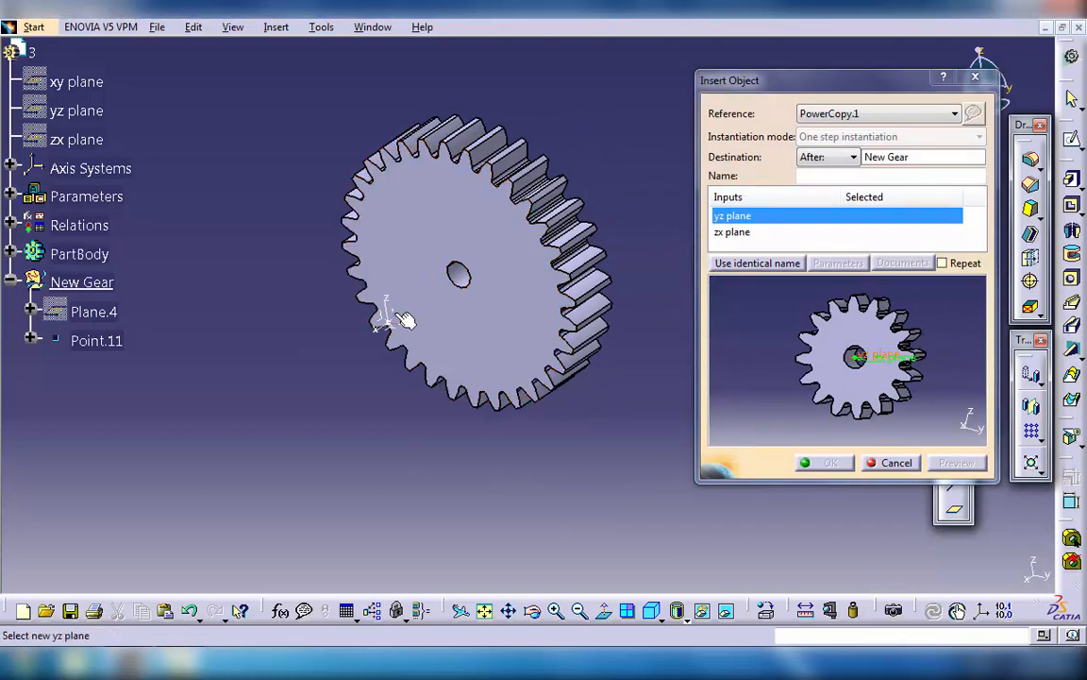
{"action": "left_click", "coordinate": [391, 312]}
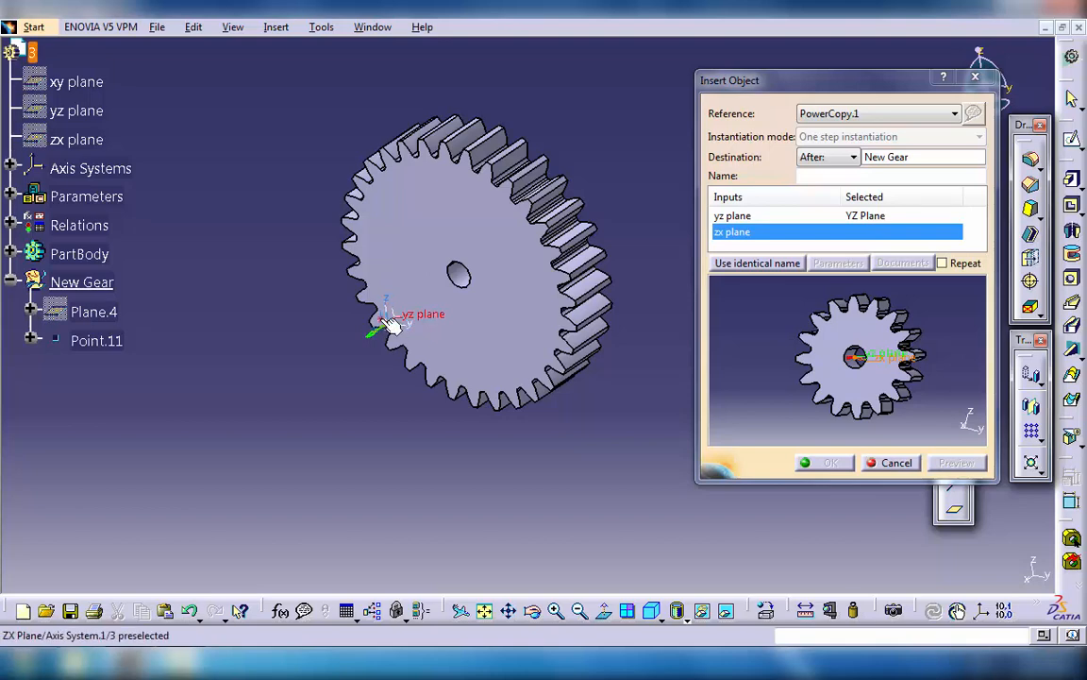
{"action": "left_click", "coordinate": [381, 320]}
{"action": "left_click", "coordinate": [949, 463]}
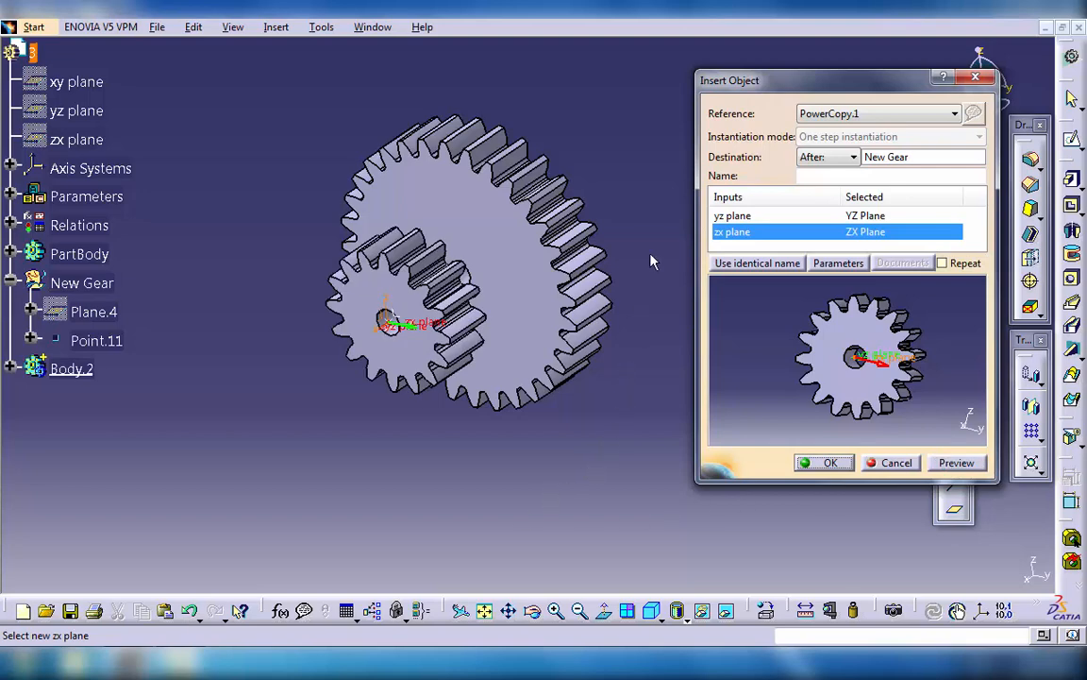
{"action": "middle_click_drag", "start_coordinate": [586, 146], "coordinate": [619, 159]}
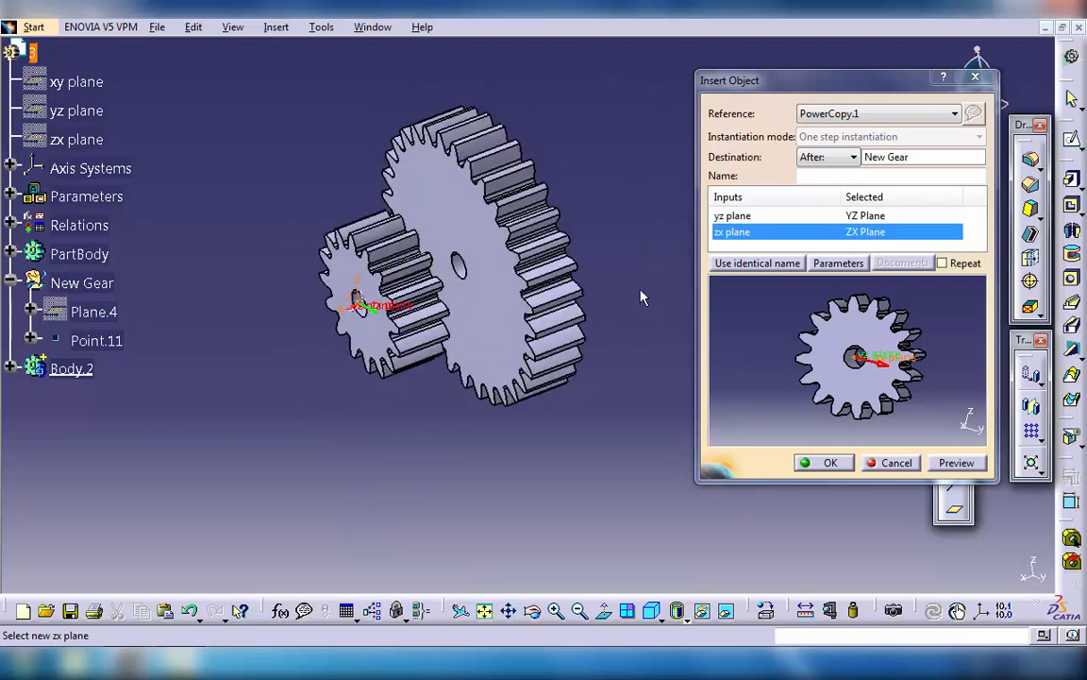
{"action": "left_click", "coordinate": [820, 462]}
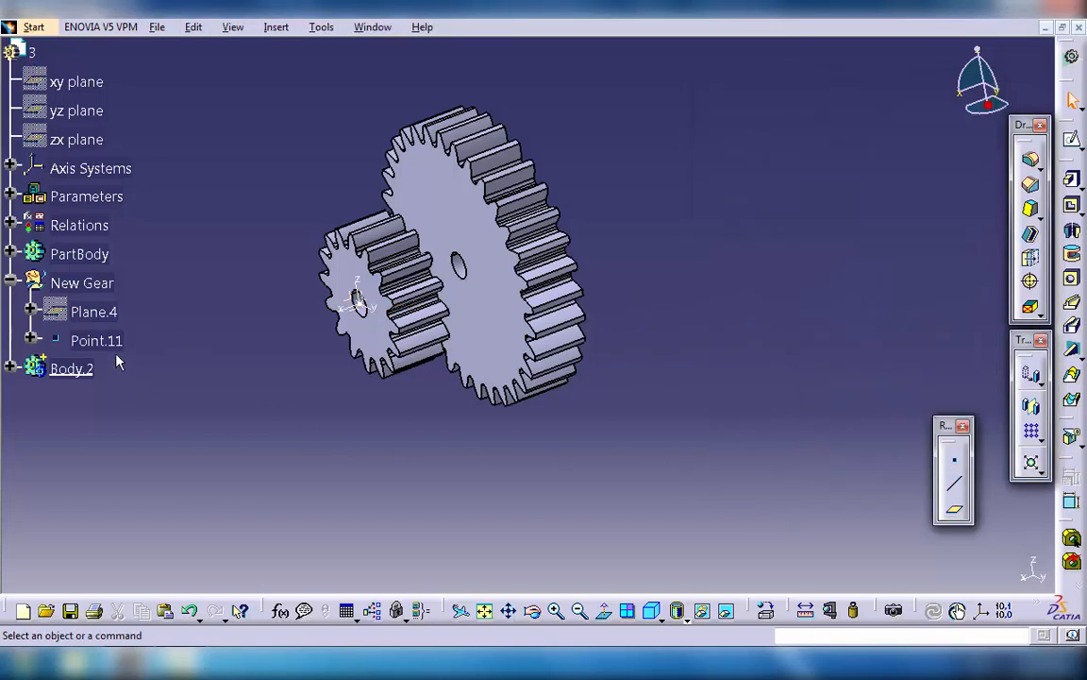
- Hide Axis System.1 and collapse the axis systems node
{"action": "left_click", "coordinate": [9, 168]}
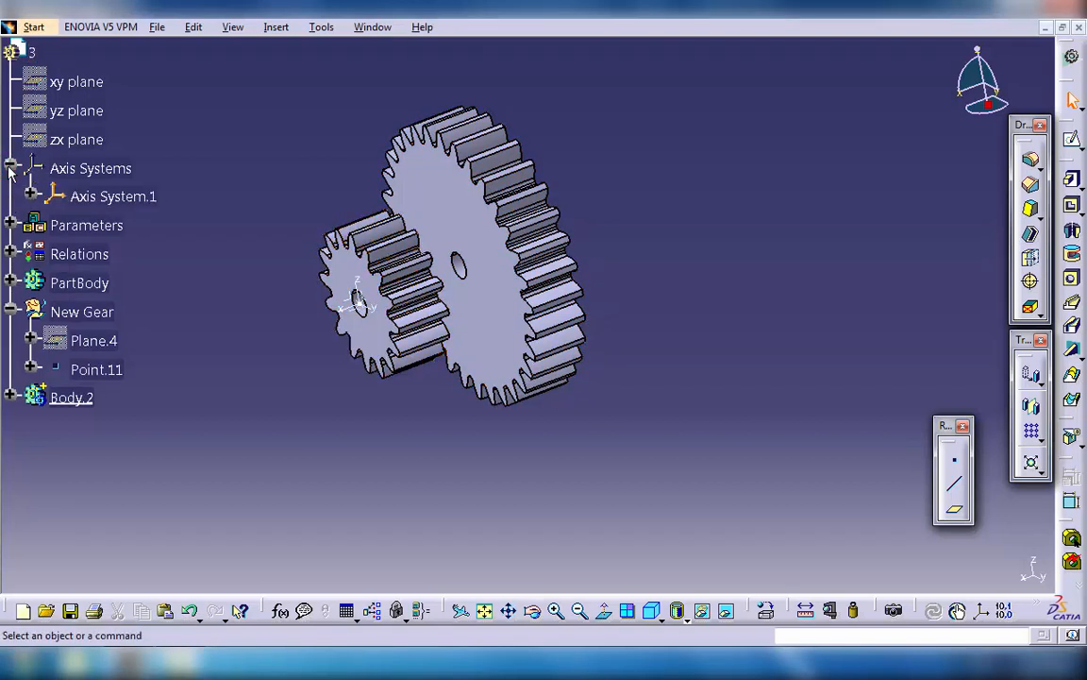
{"action": "left_click", "coordinate": [111, 196]}
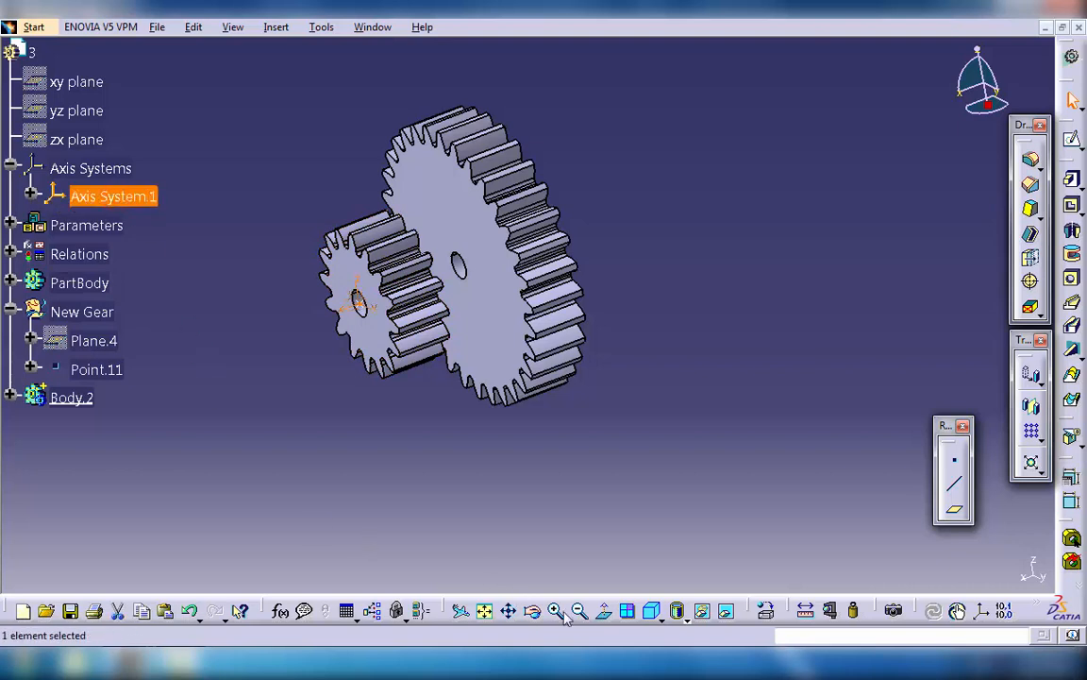
{"action": "left_click", "coordinate": [704, 615]}
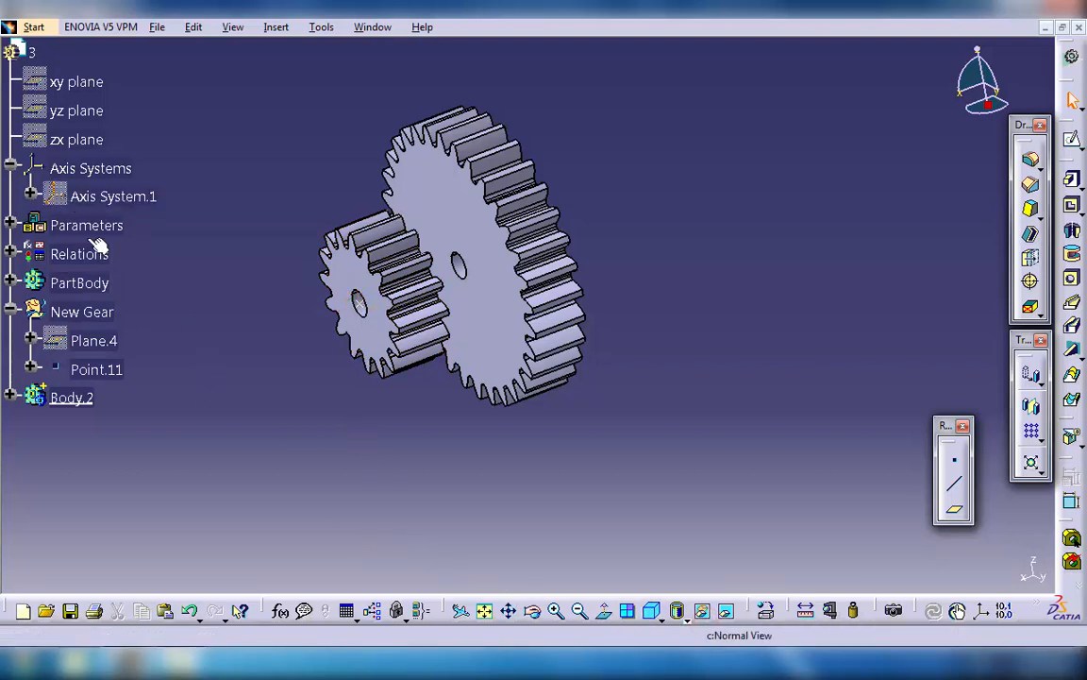
{"action": "left_click", "coordinate": [9, 168]}
- Hide the reference point in the New Gear set
{"action": "middle_click_drag", "start_coordinate": [314, 405], "coordinate": [680, 406]}
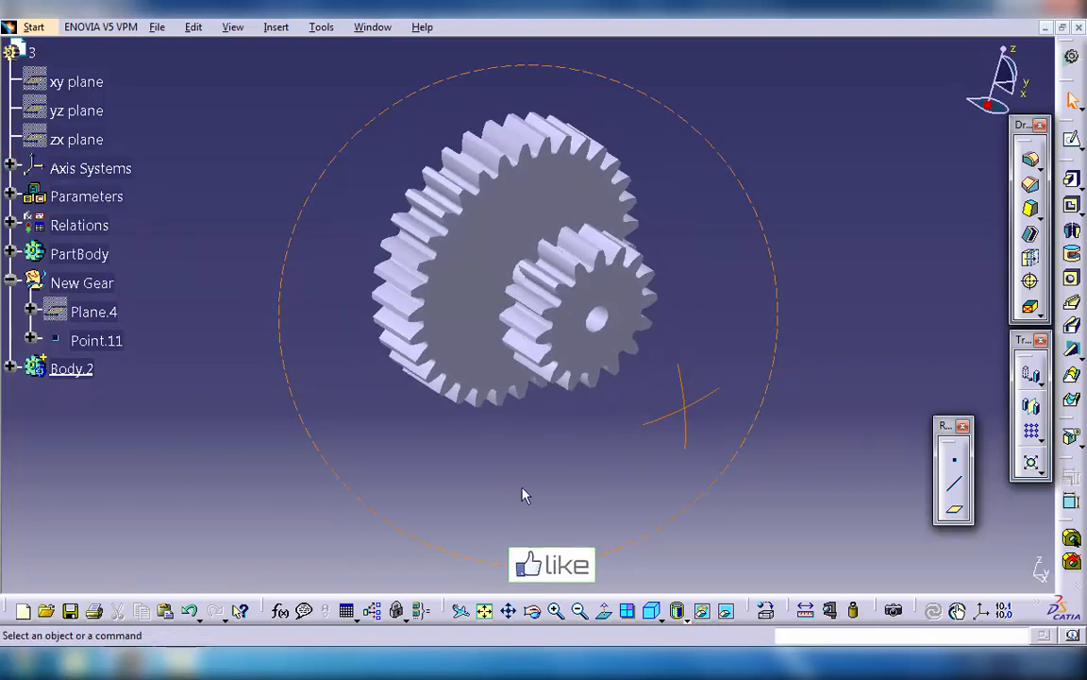
{"action": "left_click", "coordinate": [106, 342]}
{"action": "left_click", "coordinate": [703, 611]}
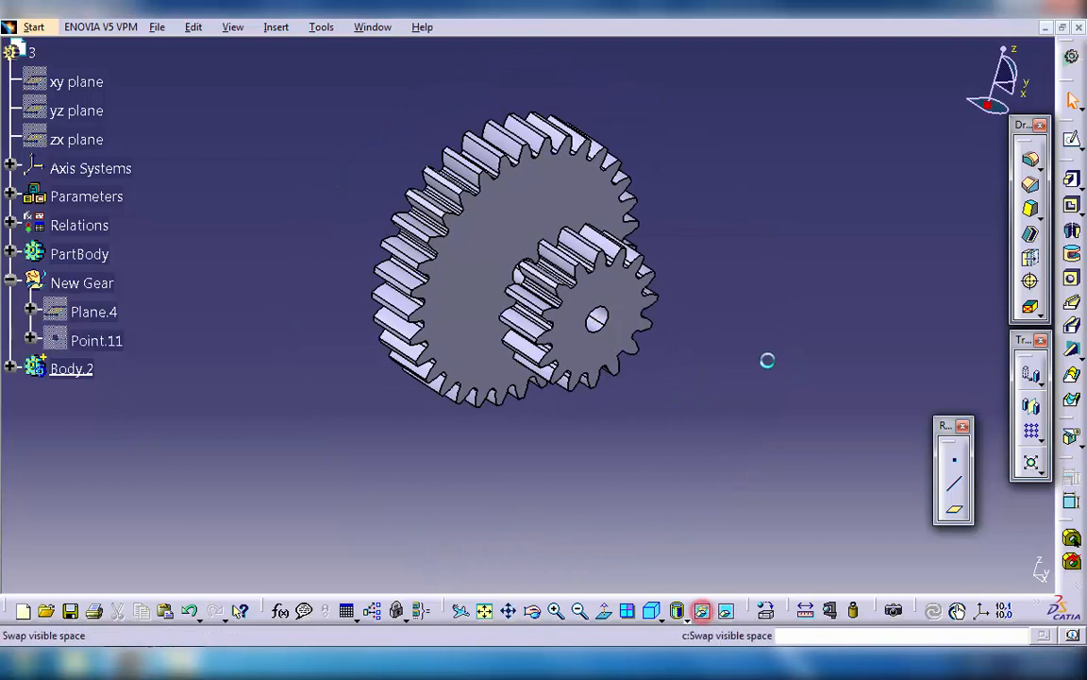
- Expand the Parameters set and its nested Parameters.1 set to examine both gears' parameters
{"action": "mouse_move", "coordinate": [733, 417]}
{"action": "middle_mouse_down"}
{"action": "mouse_move", "coordinate": [519, 323]}
{"action": "mouse_move", "coordinate": [625, 394]}
{"action": "mouse_move", "coordinate": [583, 360]}
{"action": "mouse_move", "coordinate": [564, 326]}
{"action": "mouse_move", "coordinate": [670, 394]}
{"action": "mouse_move", "coordinate": [725, 403]}
{"action": "middle_mouse_up"}
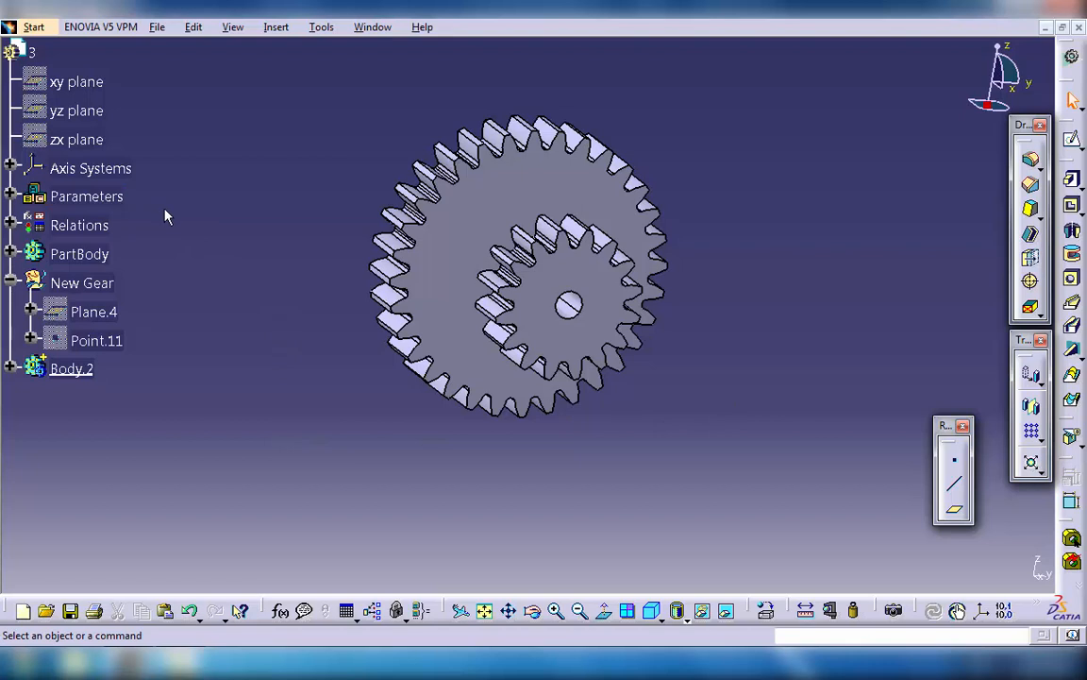
{"action": "left_click", "coordinate": [8, 193]}
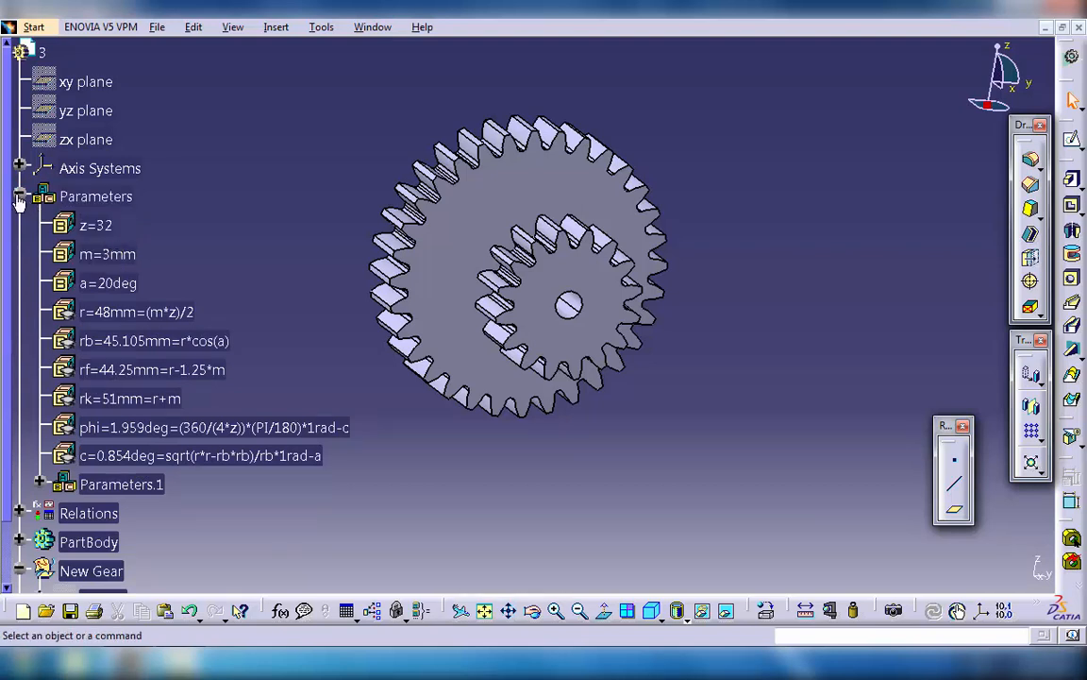
{"action": "left_click", "coordinate": [37, 484]}
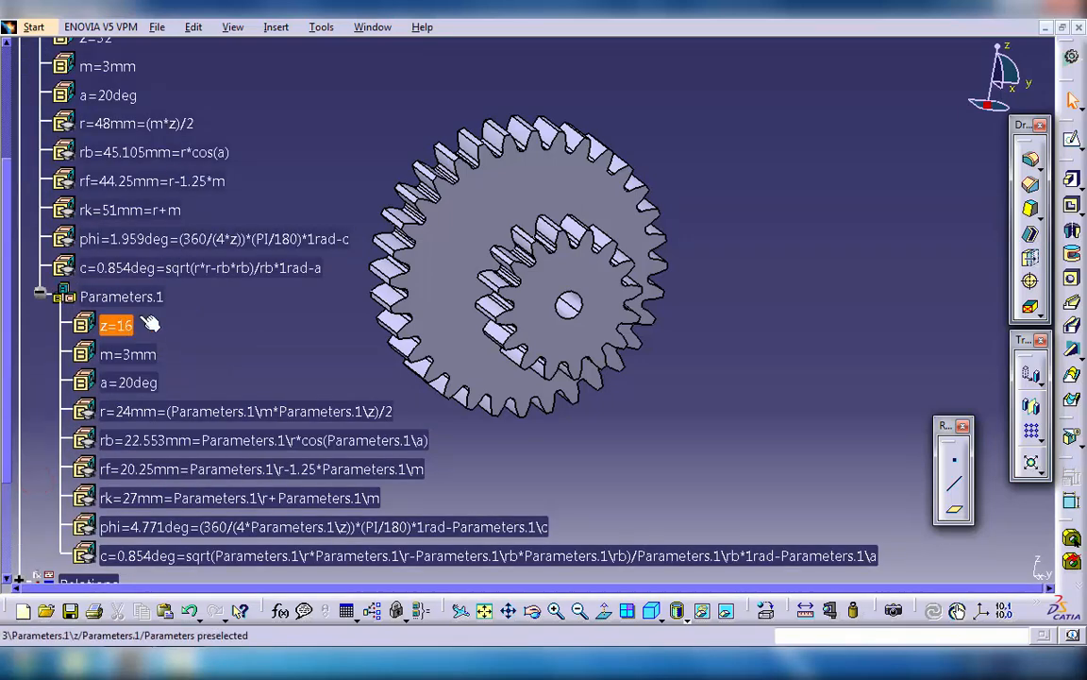
{"action": "scroll", "coordinate": [164, 188], "scroll_direction": "up", "scroll_amount": 2}
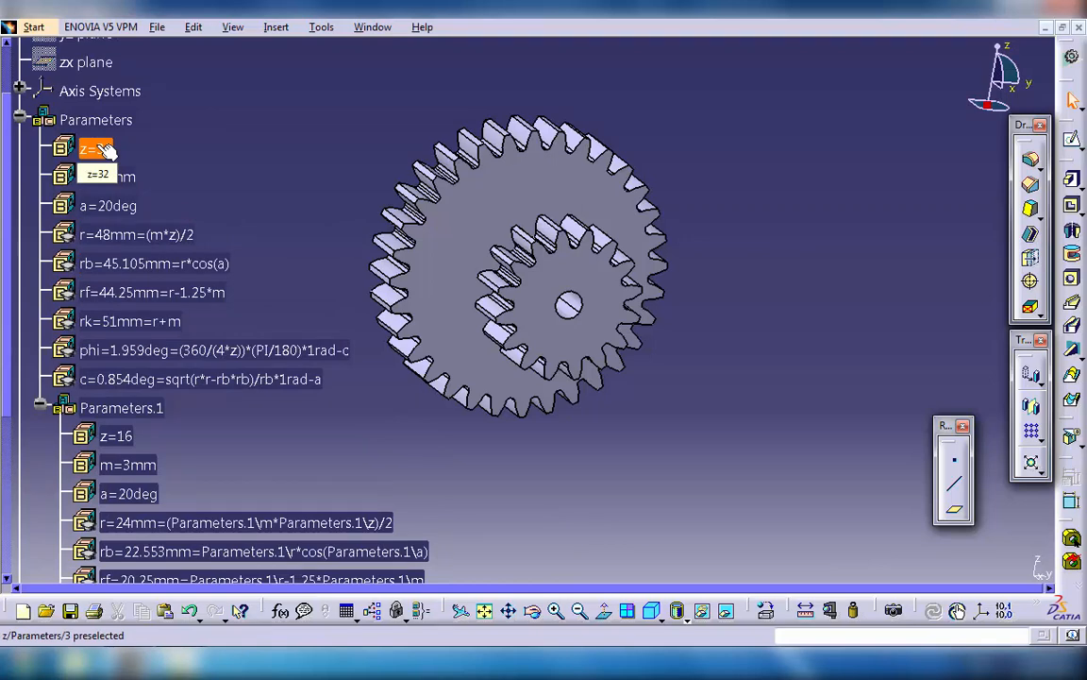
- Set the original gear's tooth-count parameter z to 20 and inspect the updated gears
{"action": "double_click", "coordinate": [105, 151]}
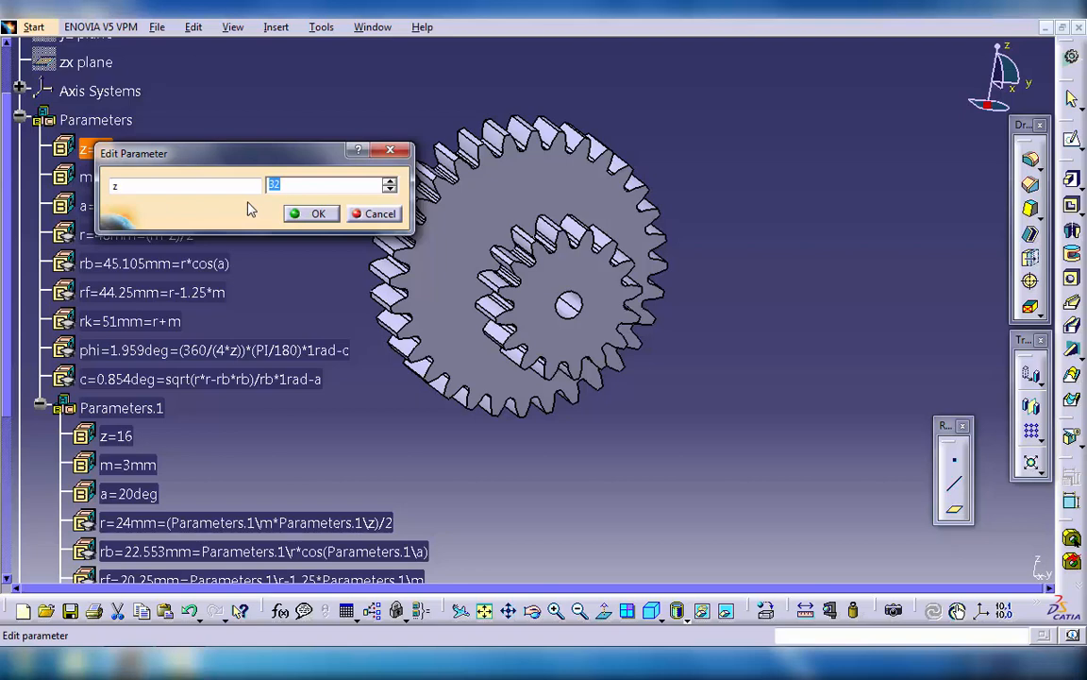
{"action": "left_click", "coordinate": [315, 215]}
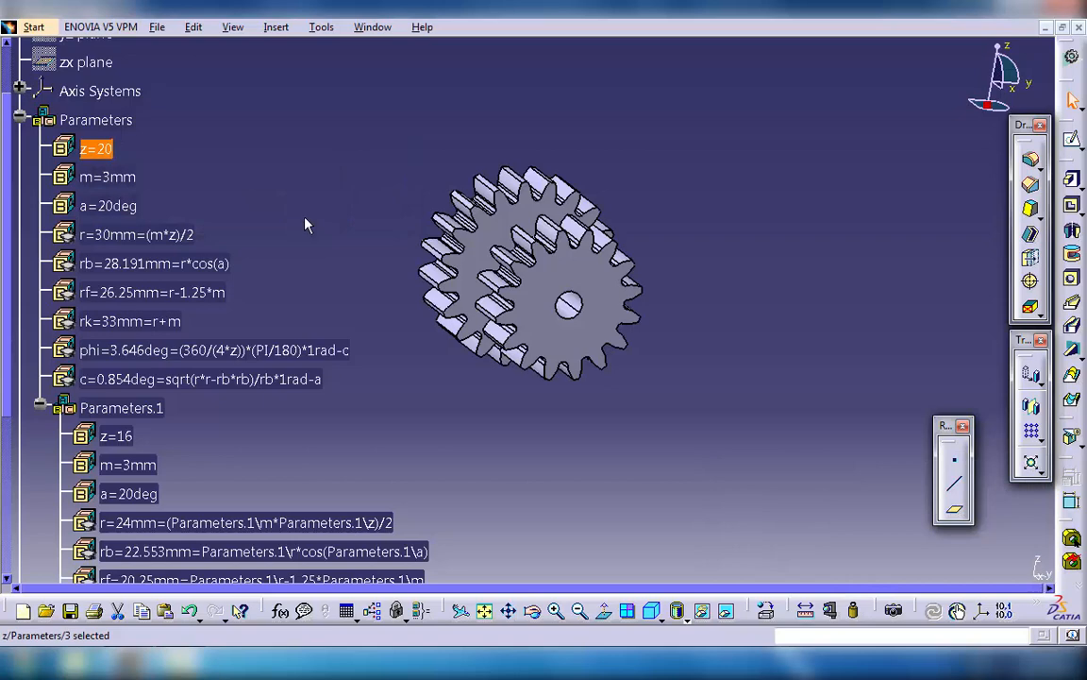
{"action": "mouse_move", "coordinate": [305, 225]}
{"action": "middle_mouse_down"}
{"action": "mouse_move", "coordinate": [228, 182]}
{"action": "mouse_move", "coordinate": [284, 224]}
{"action": "middle_mouse_up"}
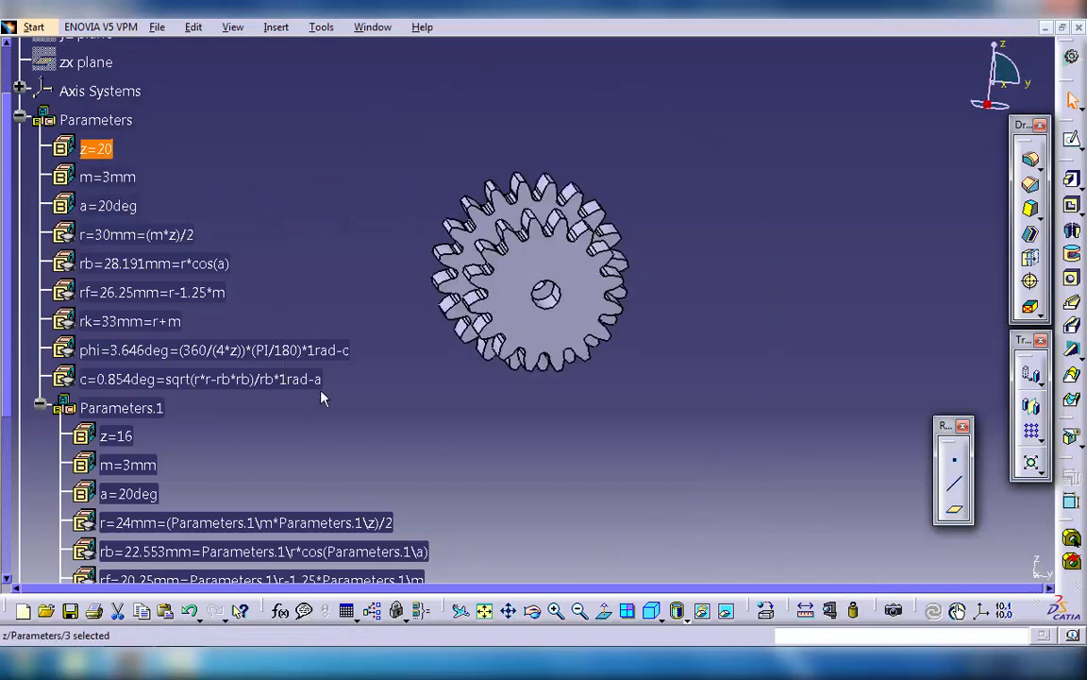
- Set the inserted gear's parameter z in Parameters.1 to 28 and inspect the updated gears
{"action": "double_click", "coordinate": [113, 436]}
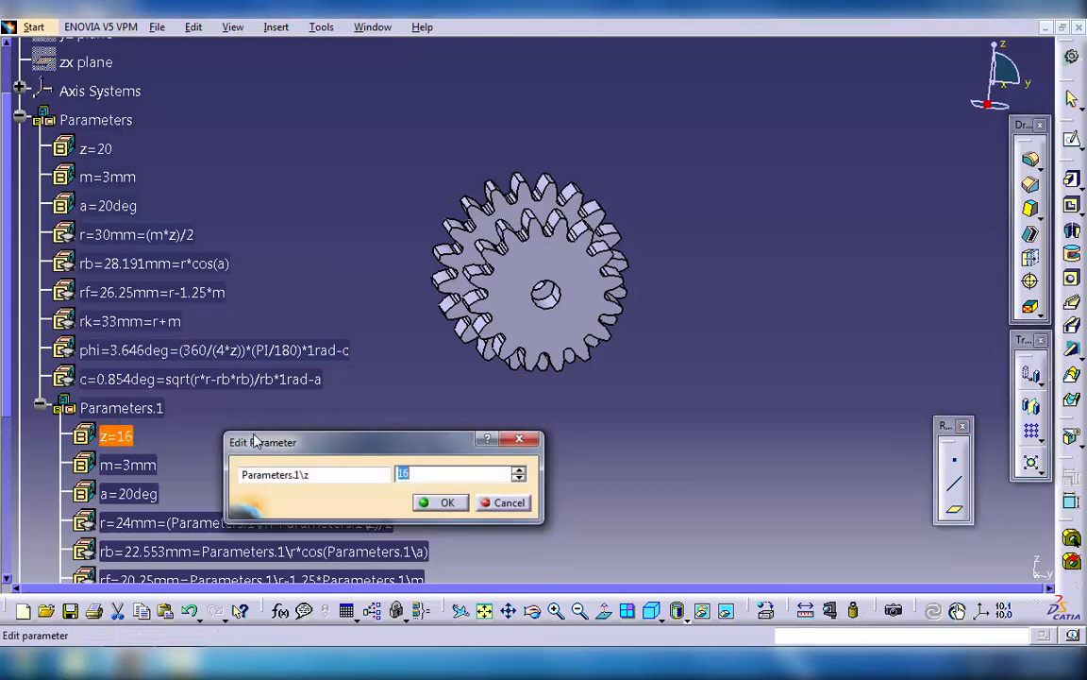
{"action": "type", "text": "28"}
{"action": "left_click", "coordinate": [448, 502]}
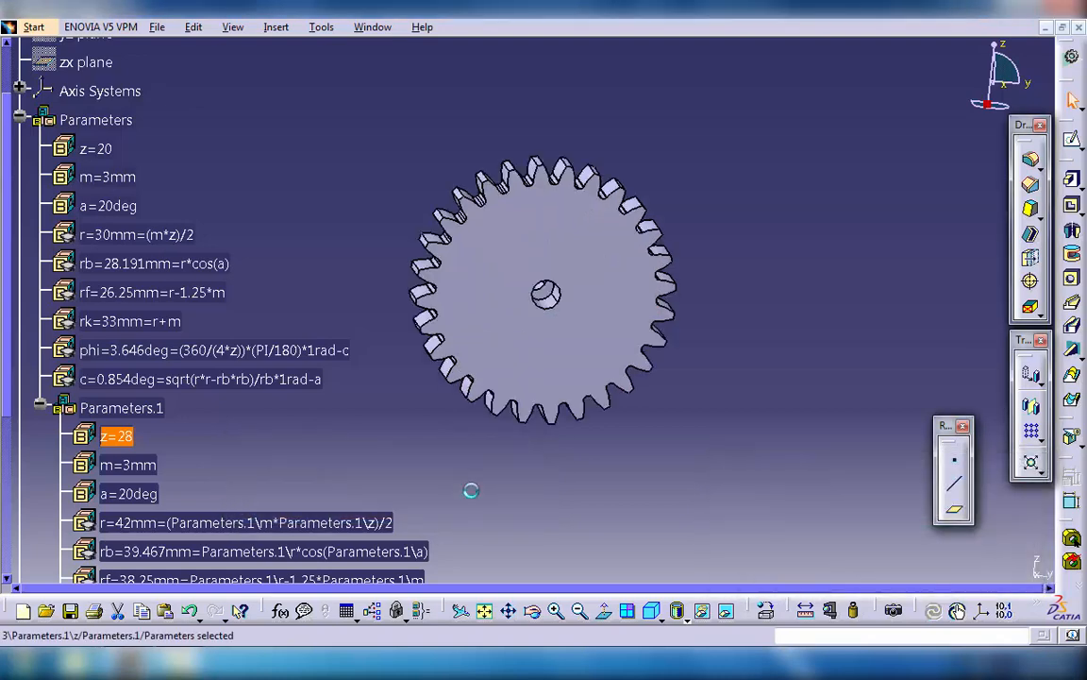
{"action": "mouse_move", "coordinate": [338, 236]}
{"action": "middle_mouse_down"}
{"action": "mouse_move", "coordinate": [497, 323]}
{"action": "mouse_move", "coordinate": [406, 297]}
{"action": "mouse_move", "coordinate": [352, 252]}
{"action": "middle_mouse_up"}
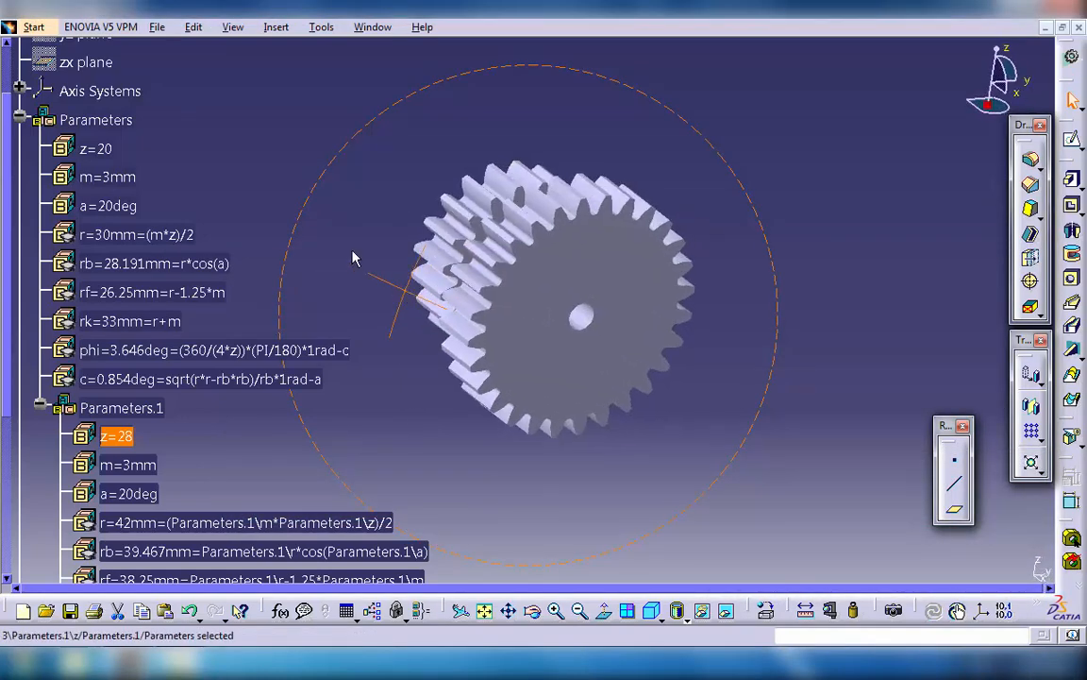
- Set the tooth-count parameter z to 32 for the original gear and to 16 for the inserted gear in Parameters.1
{"action": "double_click", "coordinate": [98, 149]}
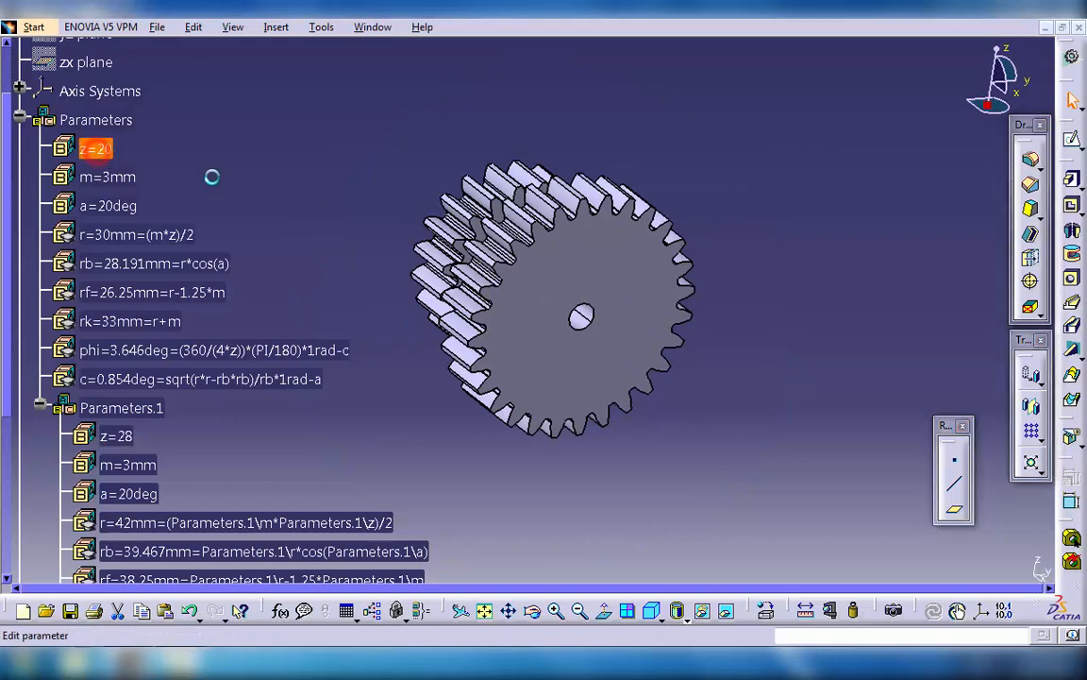
{"action": "type", "text": "32"}
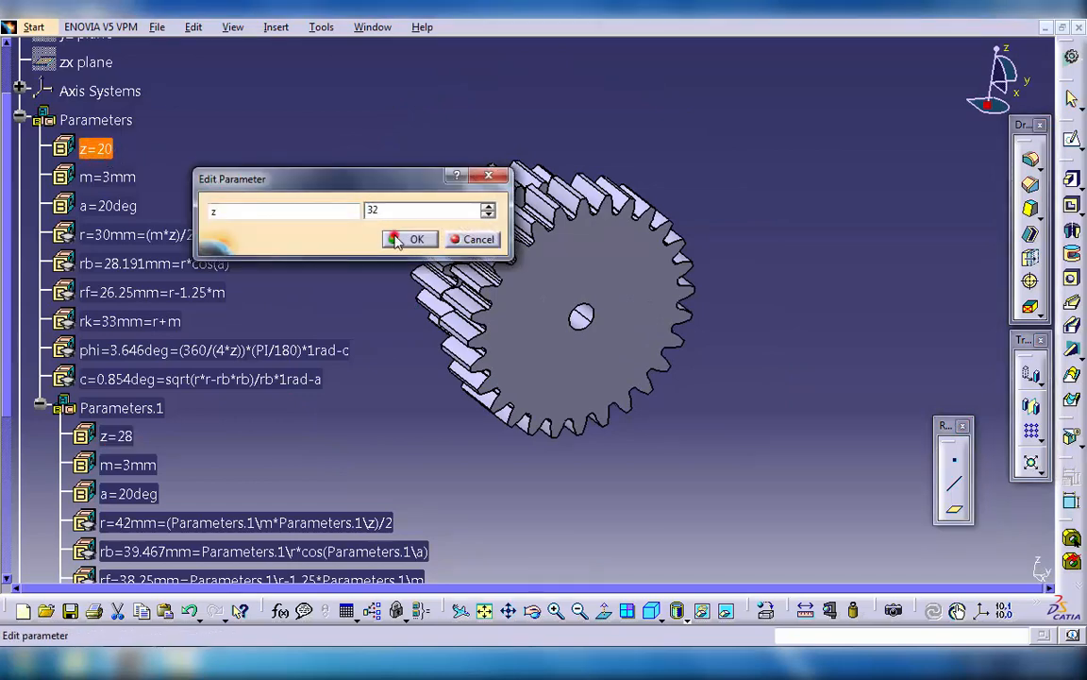
{"action": "left_click", "coordinate": [396, 239]}
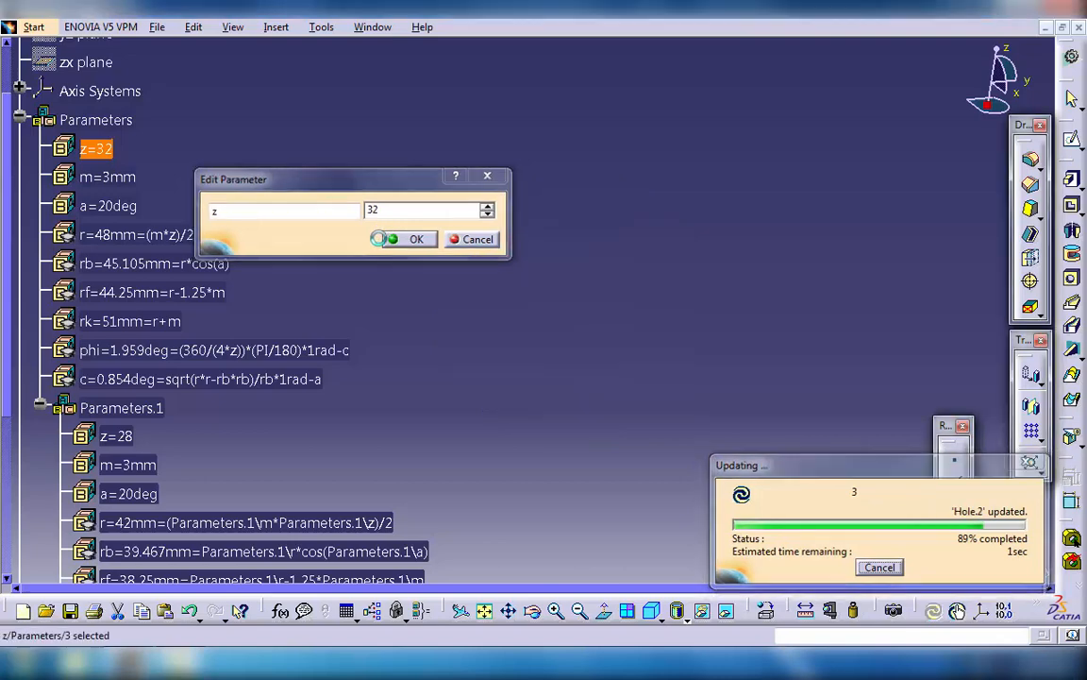
{"action": "double_click", "coordinate": [116, 438]}
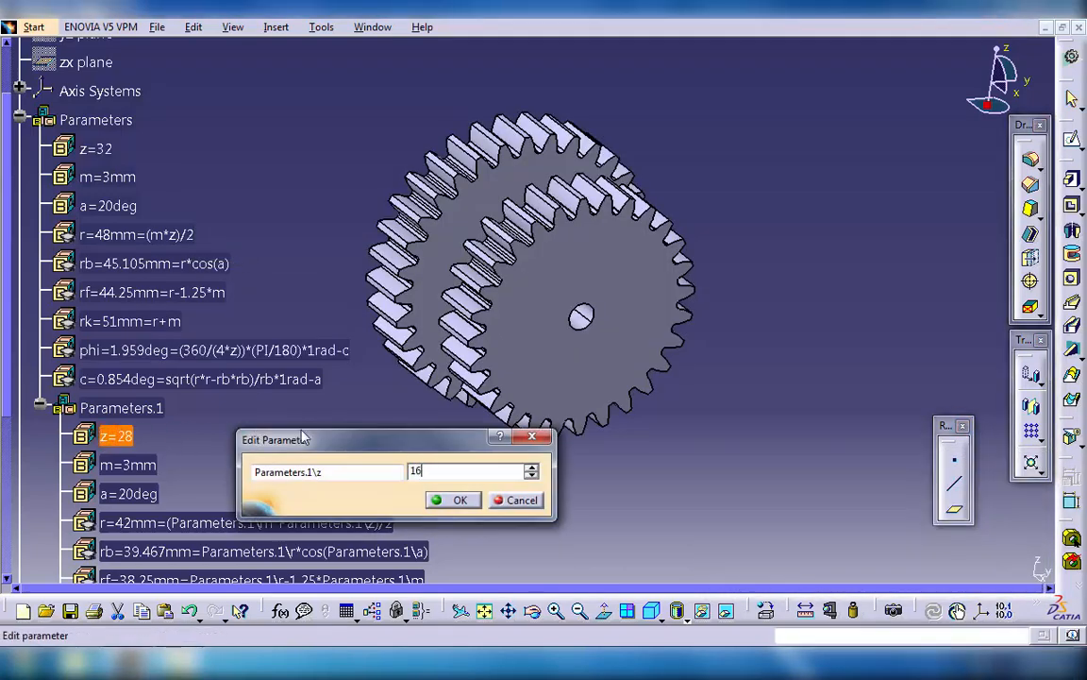
{"action": "left_click", "coordinate": [460, 500]}
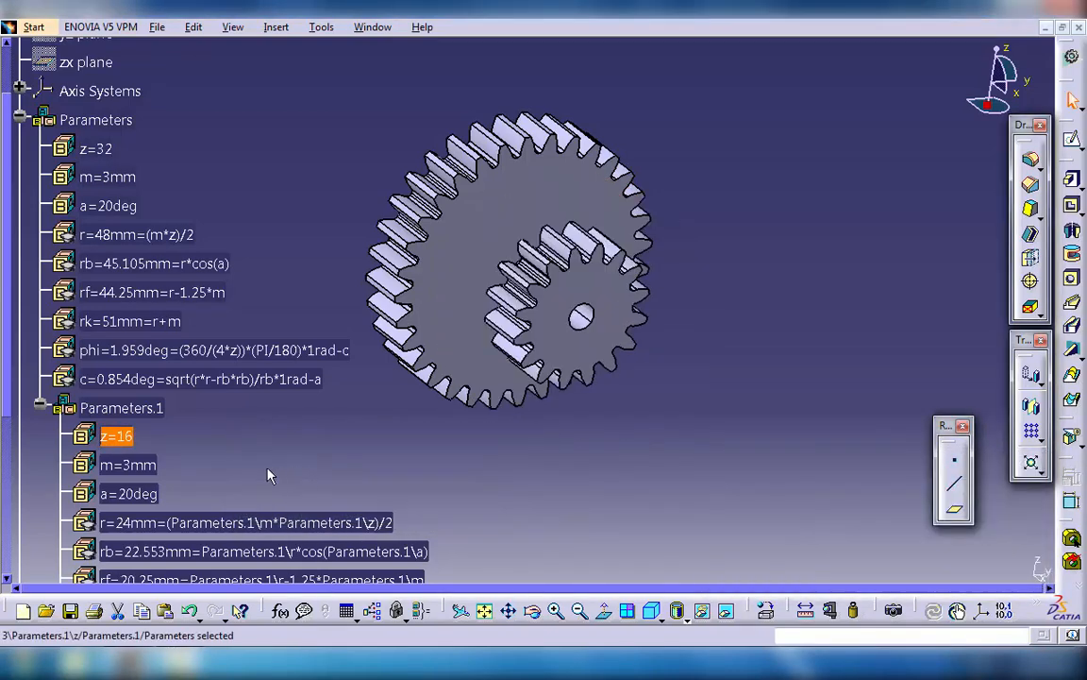
- Collapse the Parameters.1 and Parameters sets and inspect the two gears and the gap between them
{"action": "left_click", "coordinate": [39, 407]}
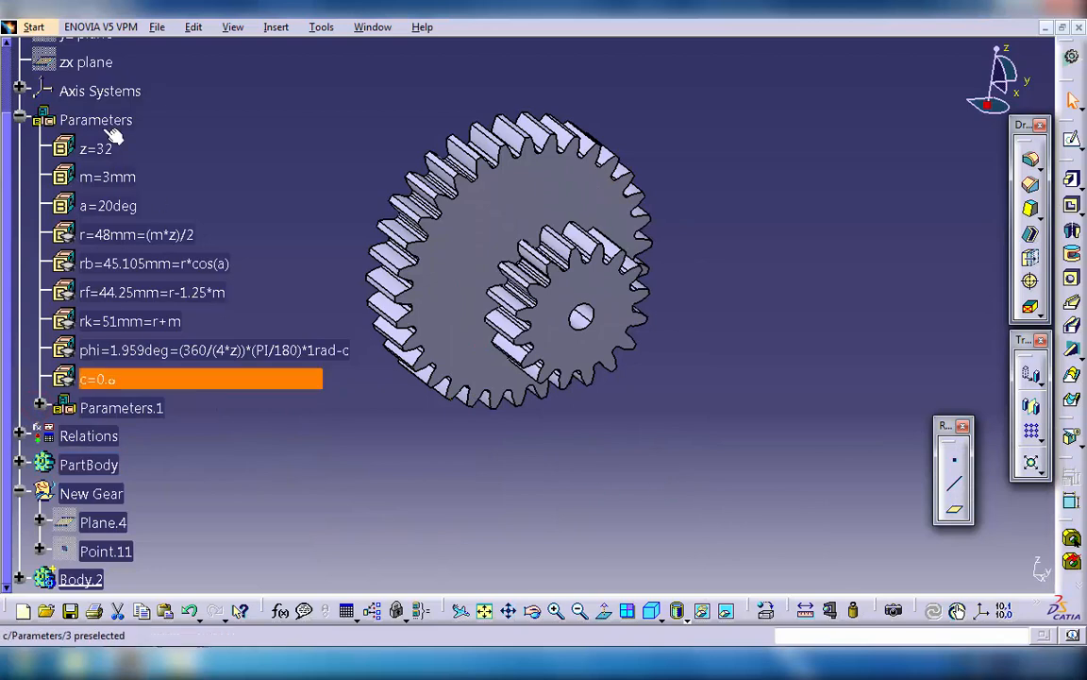
{"action": "left_click", "coordinate": [20, 120]}
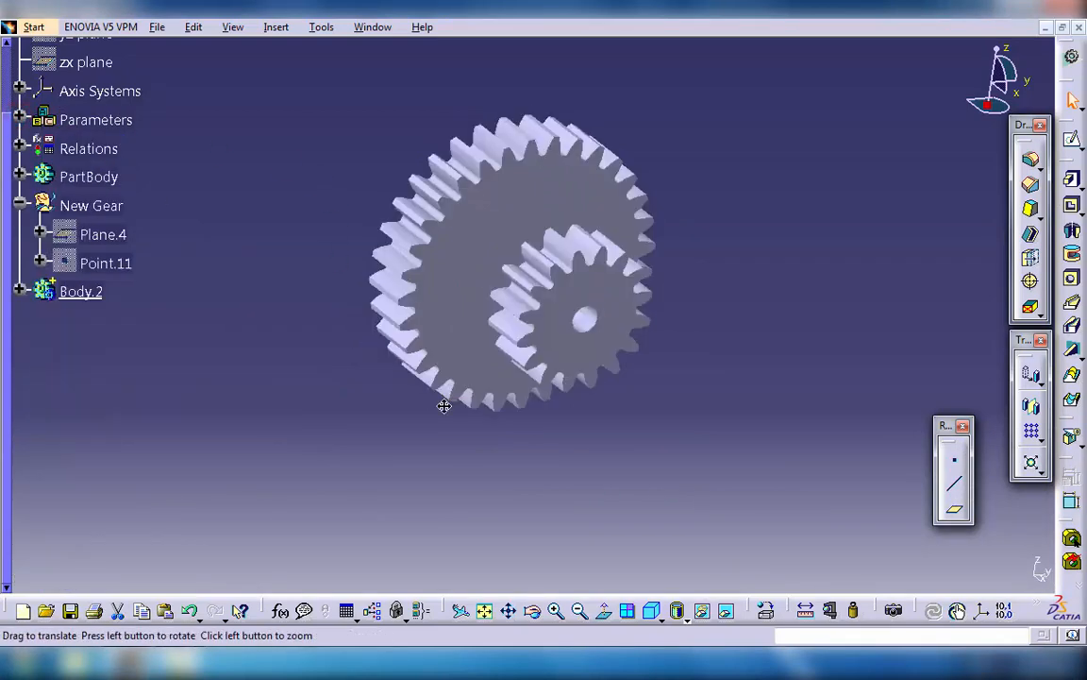
{"action": "middle_click_drag", "start_coordinate": [443, 406], "coordinate": [519, 473]}
{"action": "scroll", "coordinate": [284, 219], "scroll_direction": "up", "scroll_amount": 2}
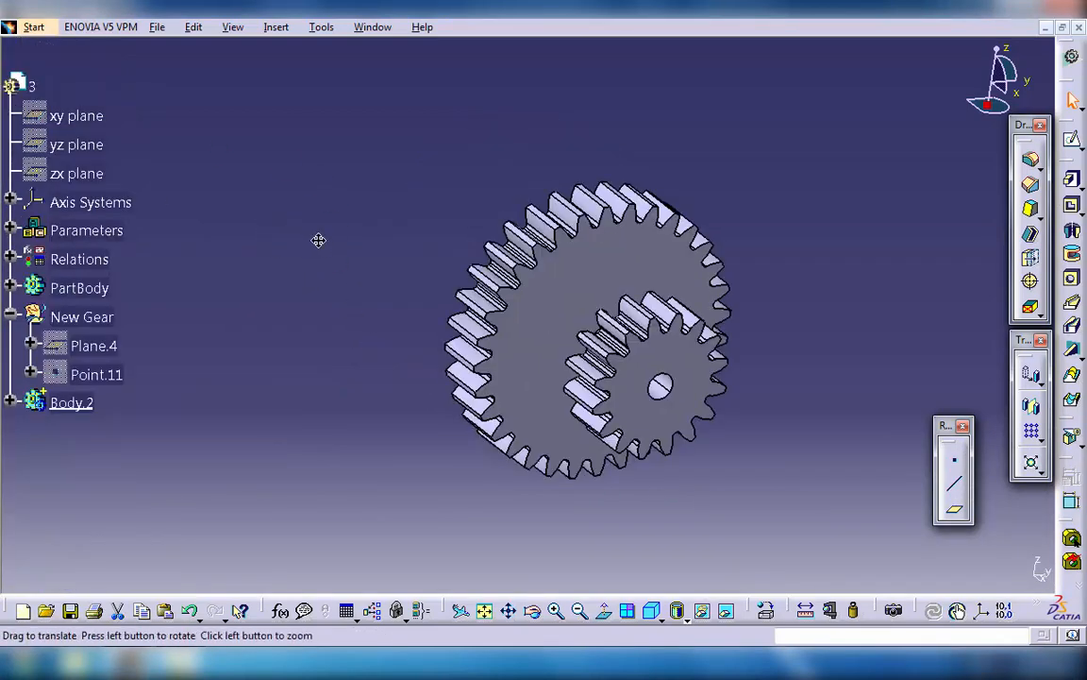
{"action": "middle_click_drag", "start_coordinate": [318, 240], "coordinate": [389, 263]}
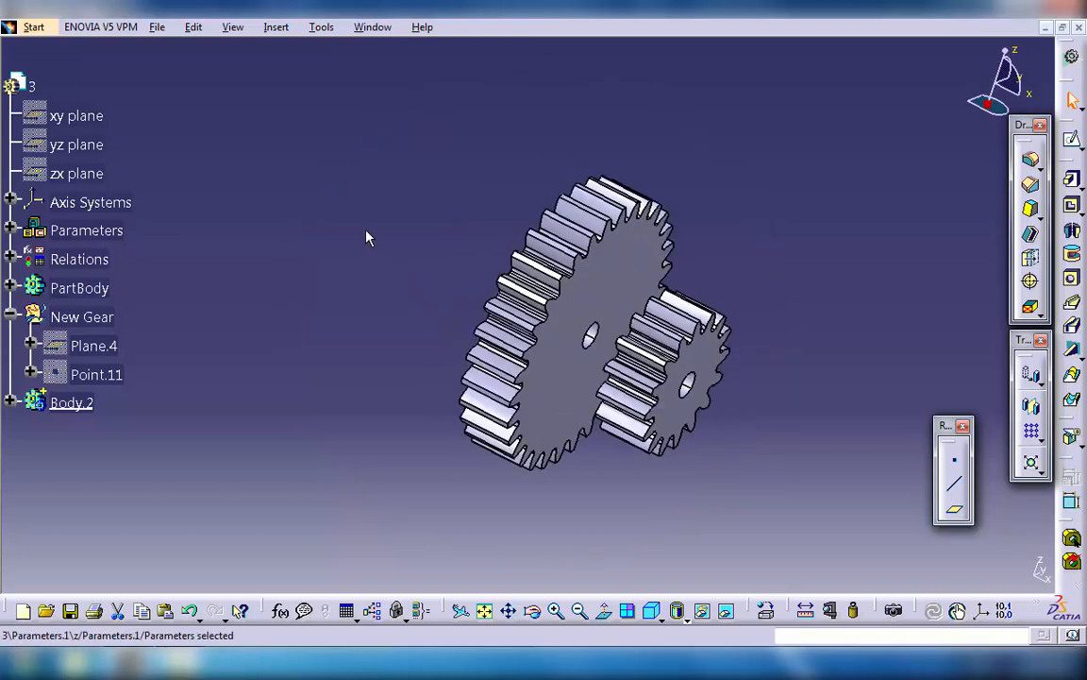
- Insert a new body and start a sketch on the larger gear's flat face that faces the smaller gear
{"action": "left_click", "coordinate": [276, 27]}
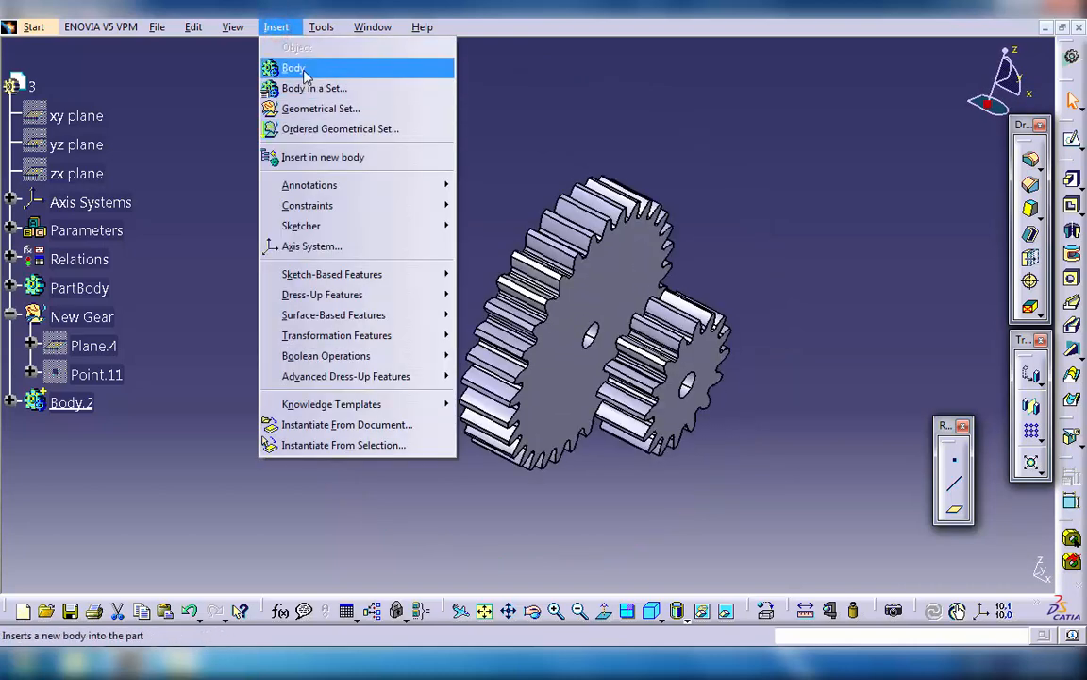
{"action": "left_click", "coordinate": [304, 74]}
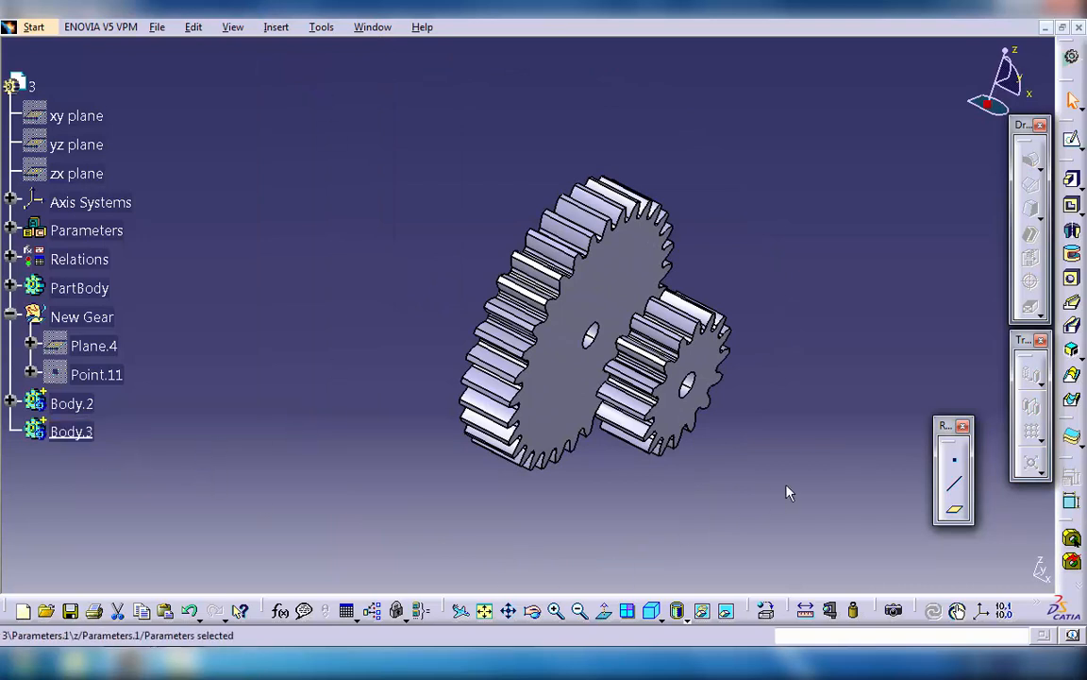
{"action": "left_click", "coordinate": [1073, 140]}
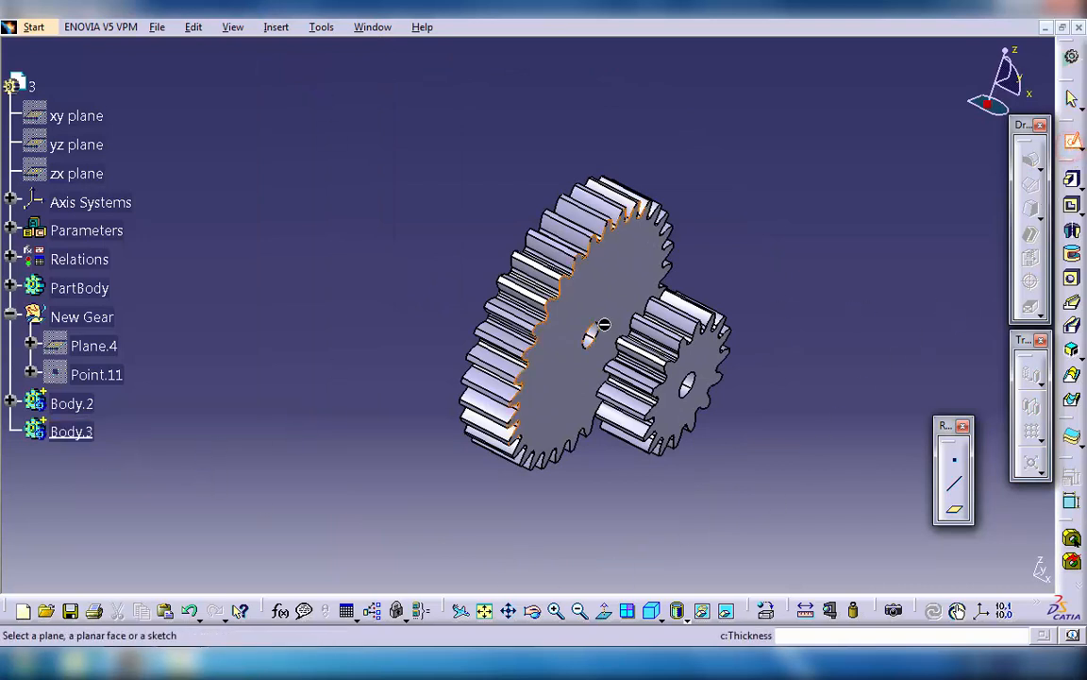
{"action": "left_click", "coordinate": [600, 309]}
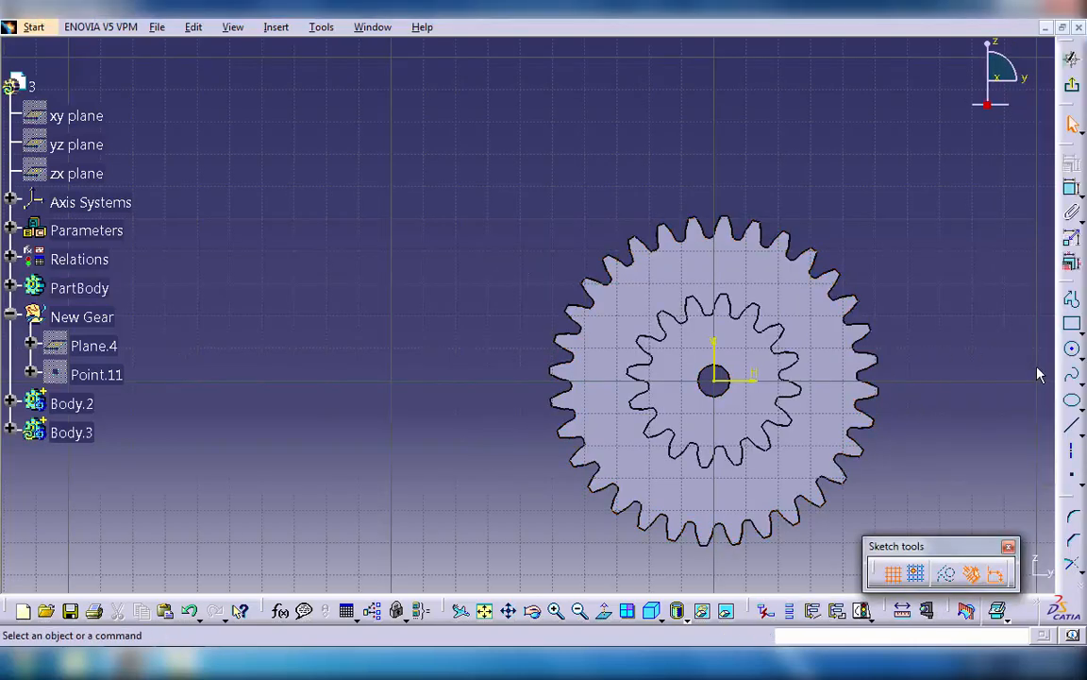
- Sketch a circle centred on the gear bore, set its diameter to 22 mm, and exit the sketch
{"action": "left_click", "coordinate": [1072, 349]}
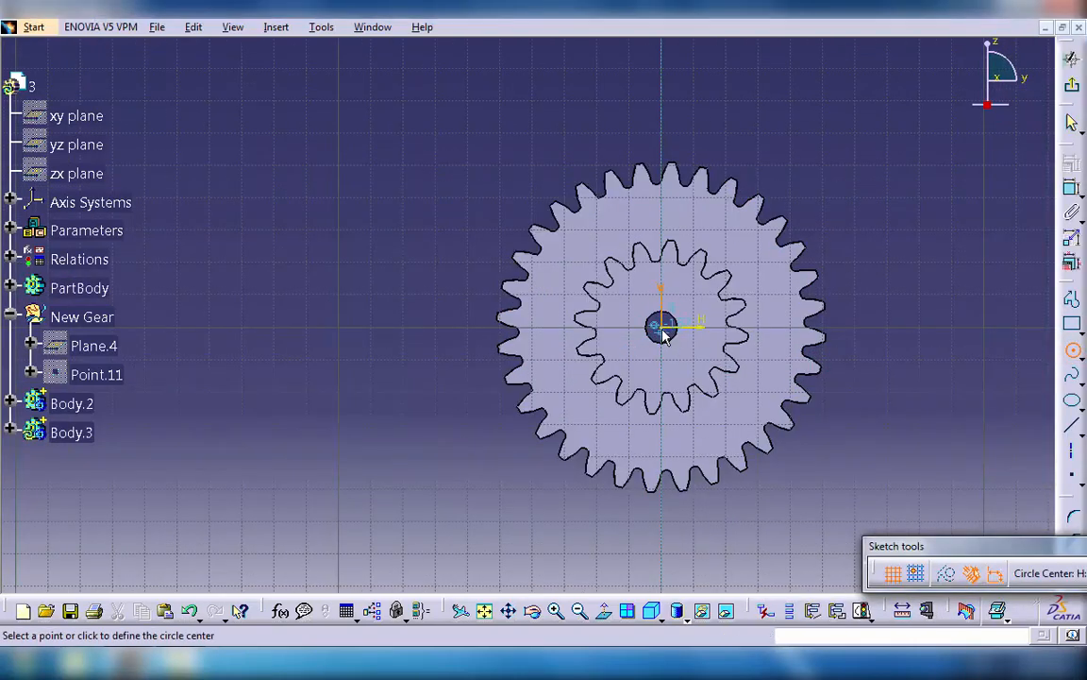
{"action": "left_click", "coordinate": [688, 348]}
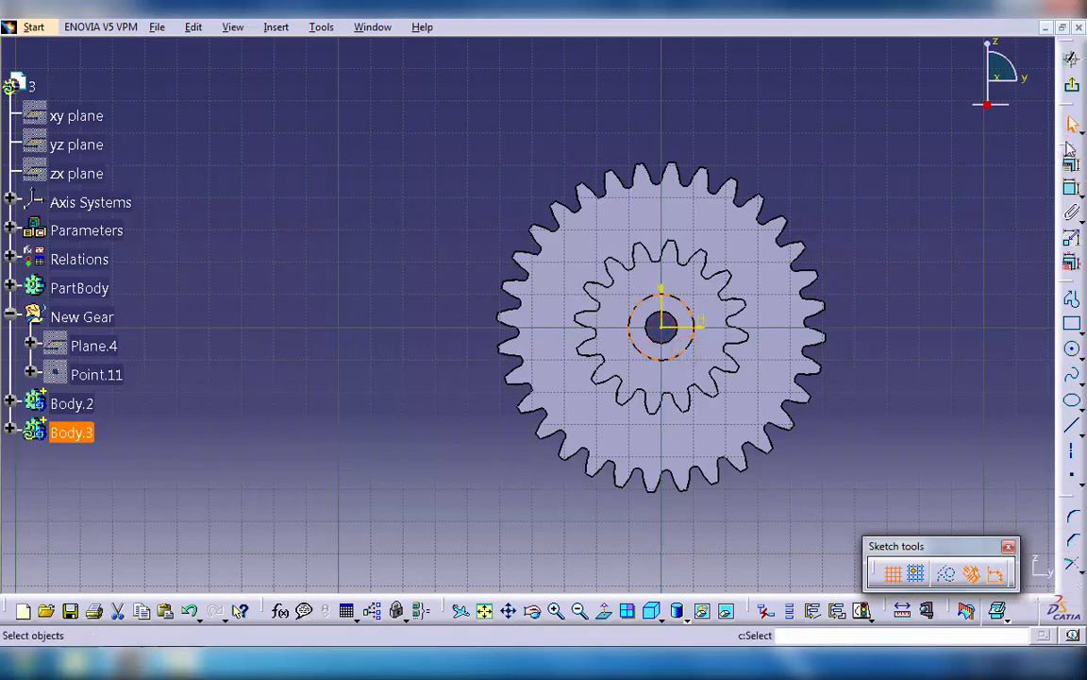
{"action": "left_click", "coordinate": [1074, 191]}
{"action": "left_click", "coordinate": [838, 225]}
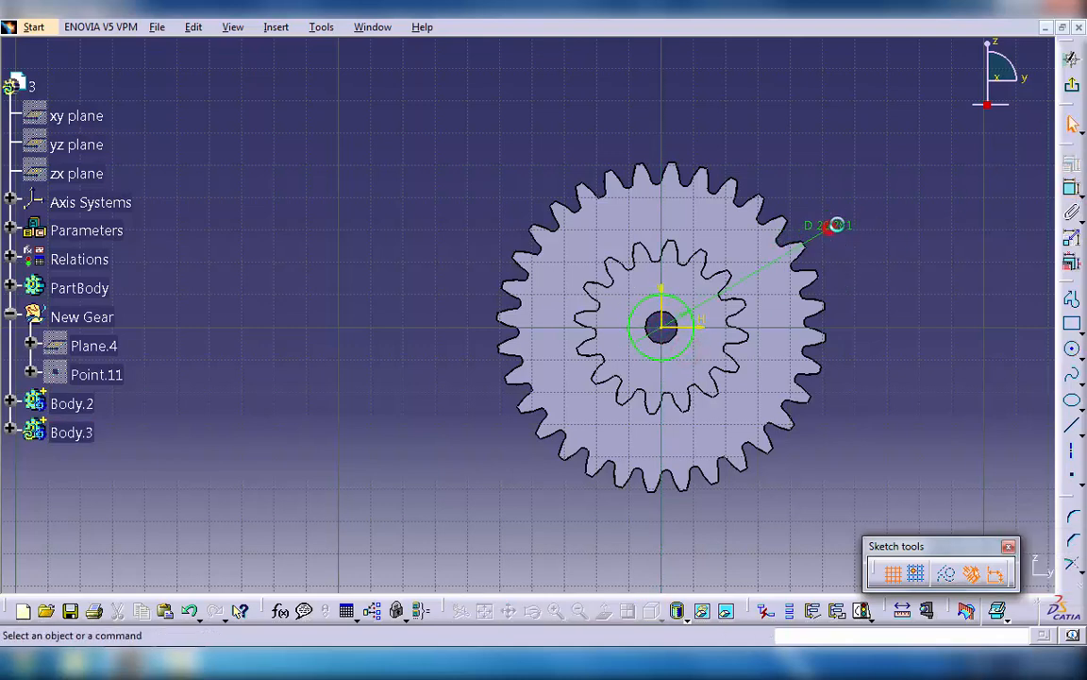
{"action": "double_click", "coordinate": [839, 225]}
{"action": "type", "text": "22"}
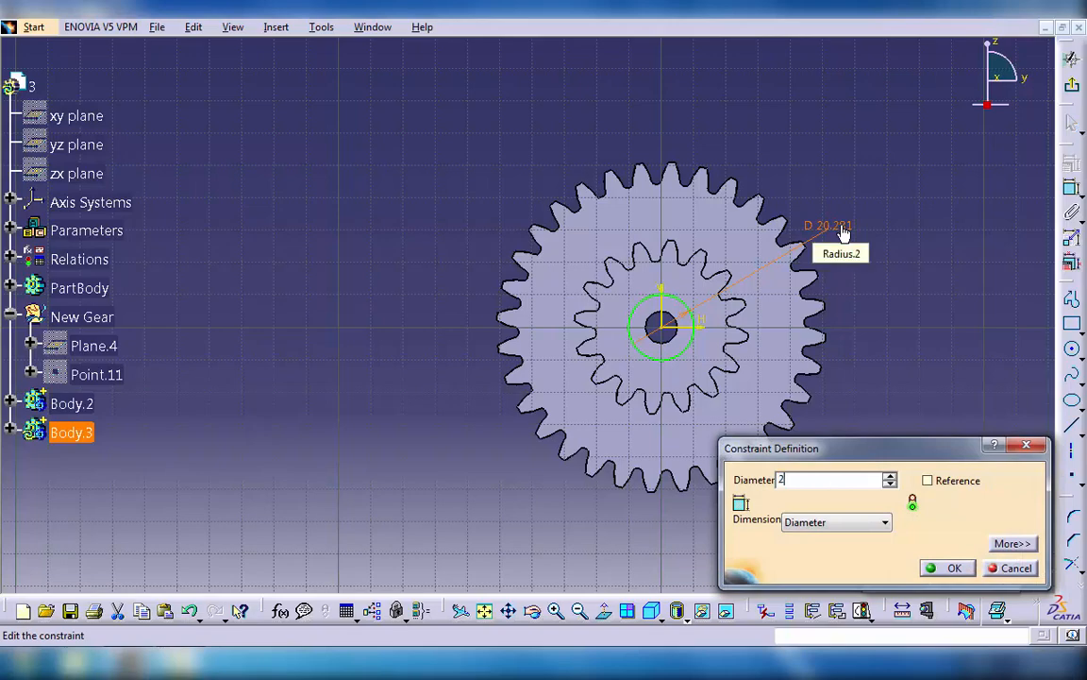
{"action": "left_click", "coordinate": [954, 569]}
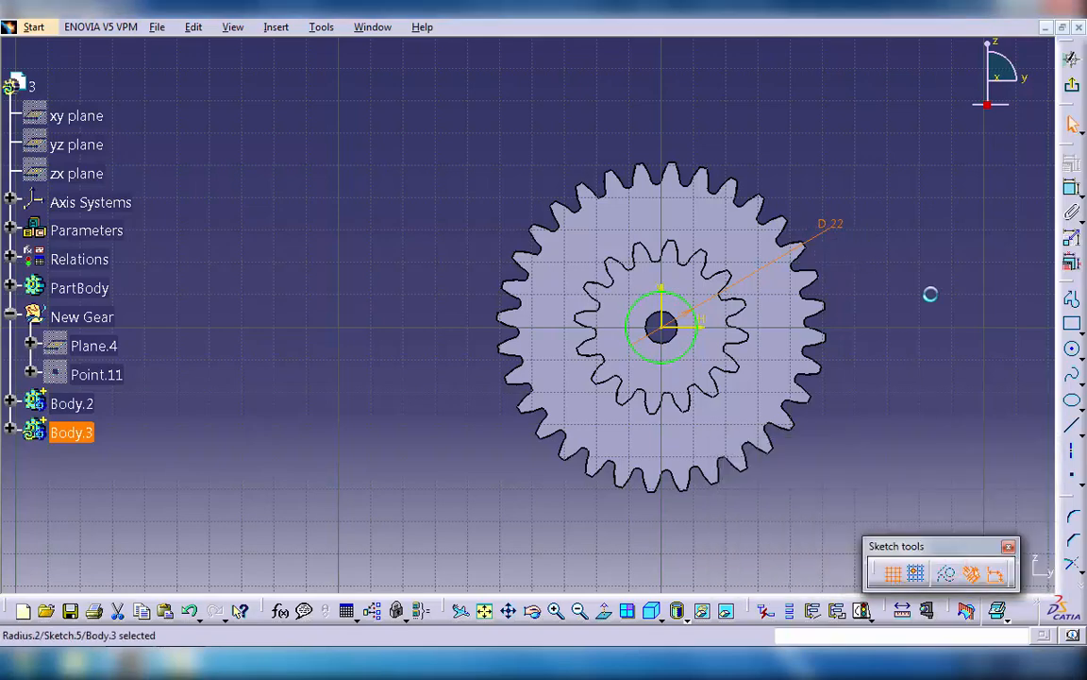
{"action": "left_click", "coordinate": [1071, 58]}
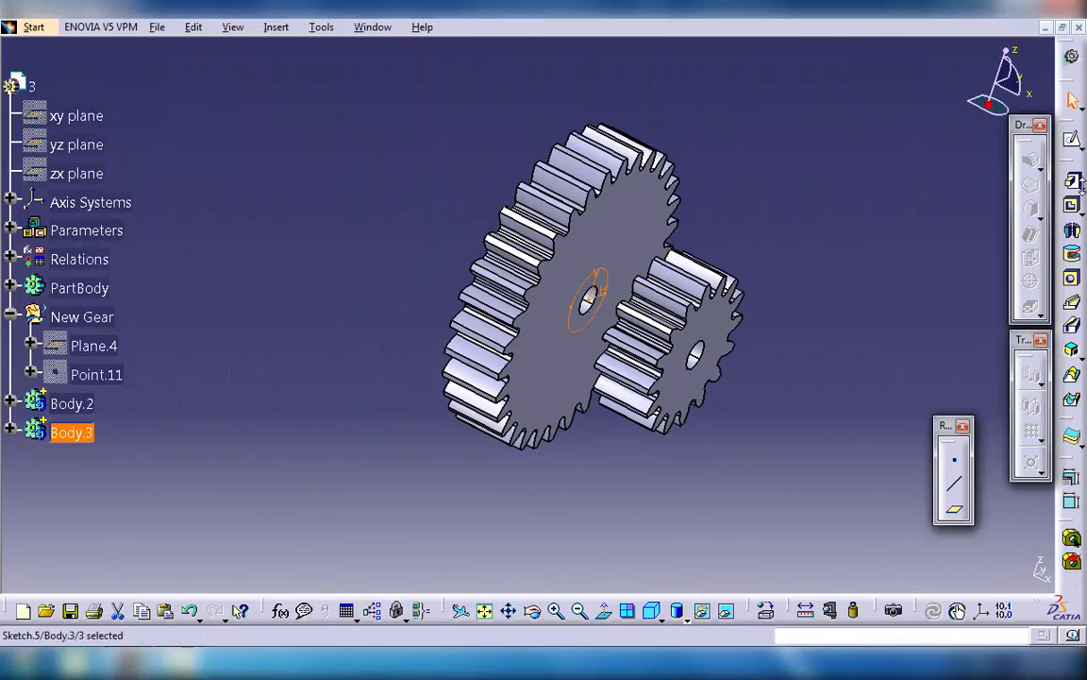
- Pad the circle 20 mm as a thick profile with Thickness1 of 4 mm to form a hollow hub between the gears
{"action": "left_click", "coordinate": [1074, 181]}
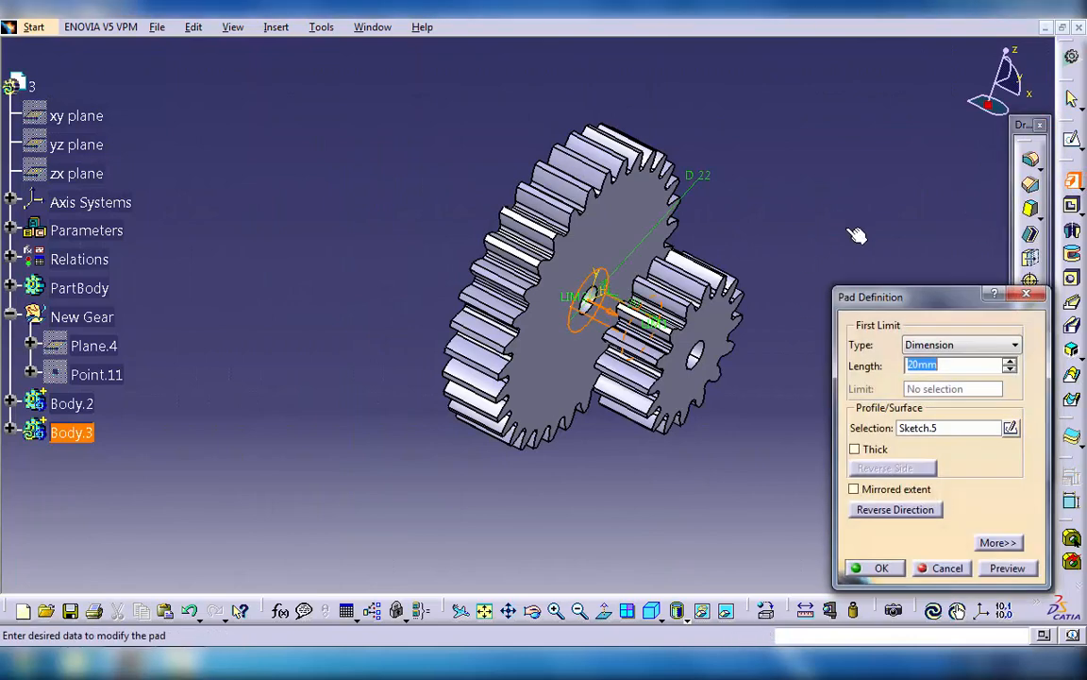
{"action": "left_click", "coordinate": [866, 450]}
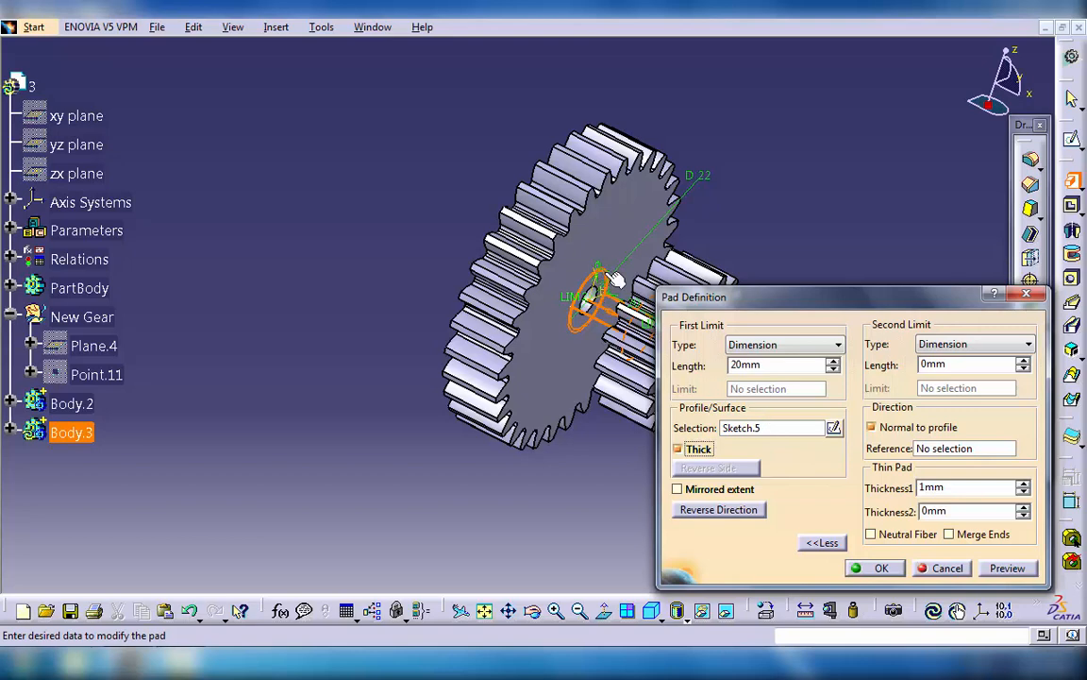
{"action": "double_click", "coordinate": [953, 487]}
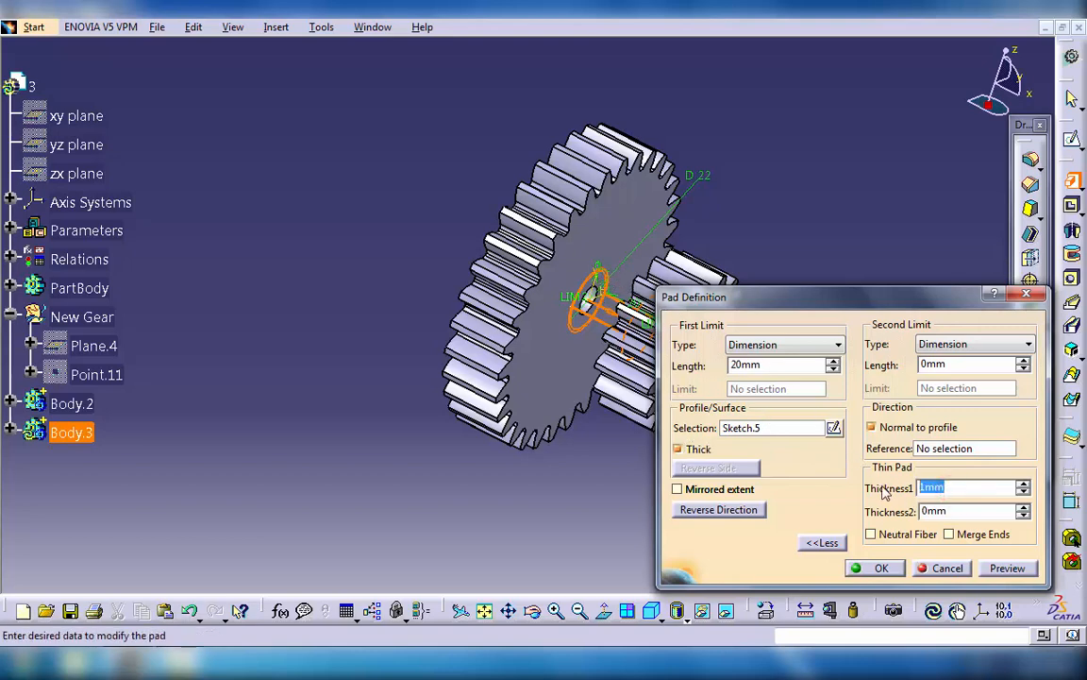
{"action": "type", "text": "4"}
{"action": "left_click", "coordinate": [1006, 568]}
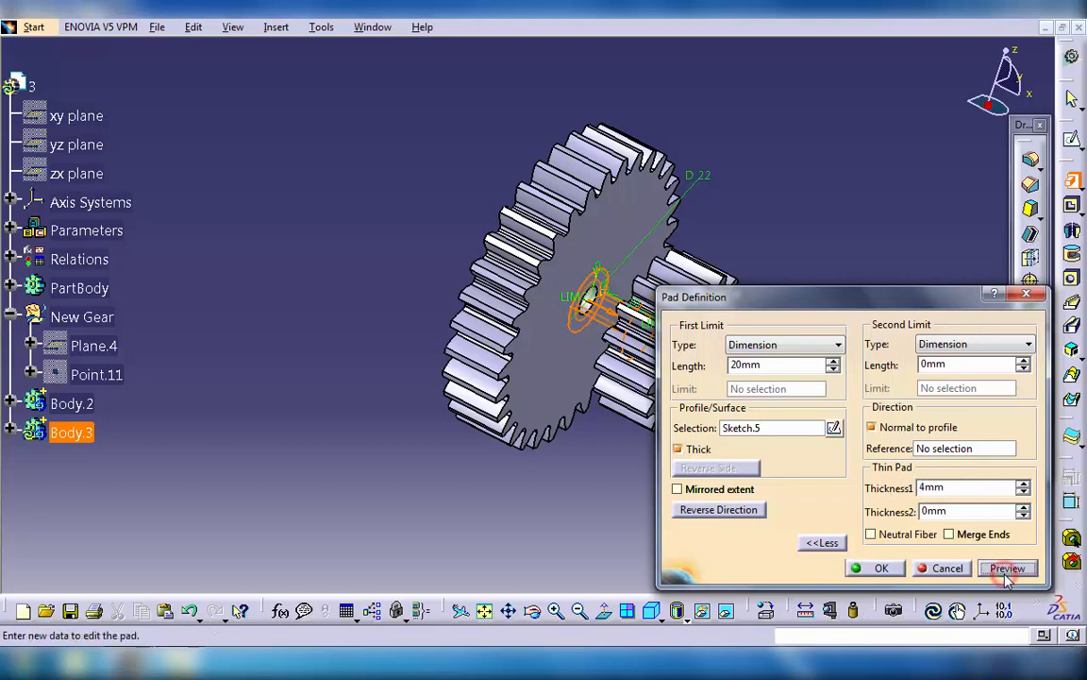
{"action": "left_click", "coordinate": [887, 568]}
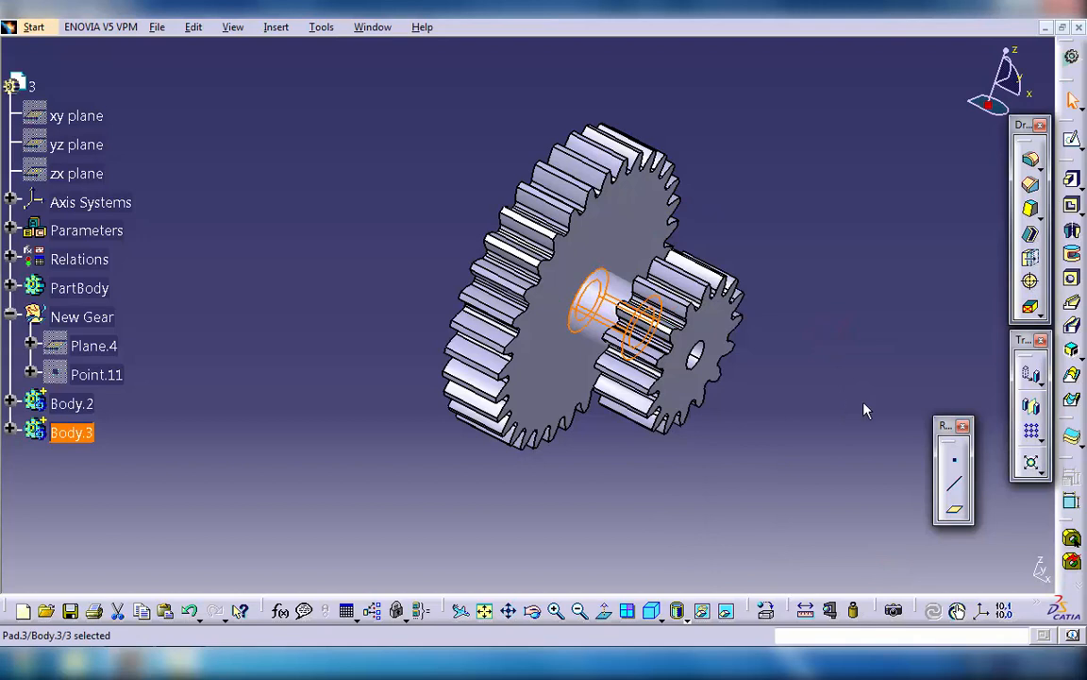
{"action": "left_click", "coordinate": [882, 412]}
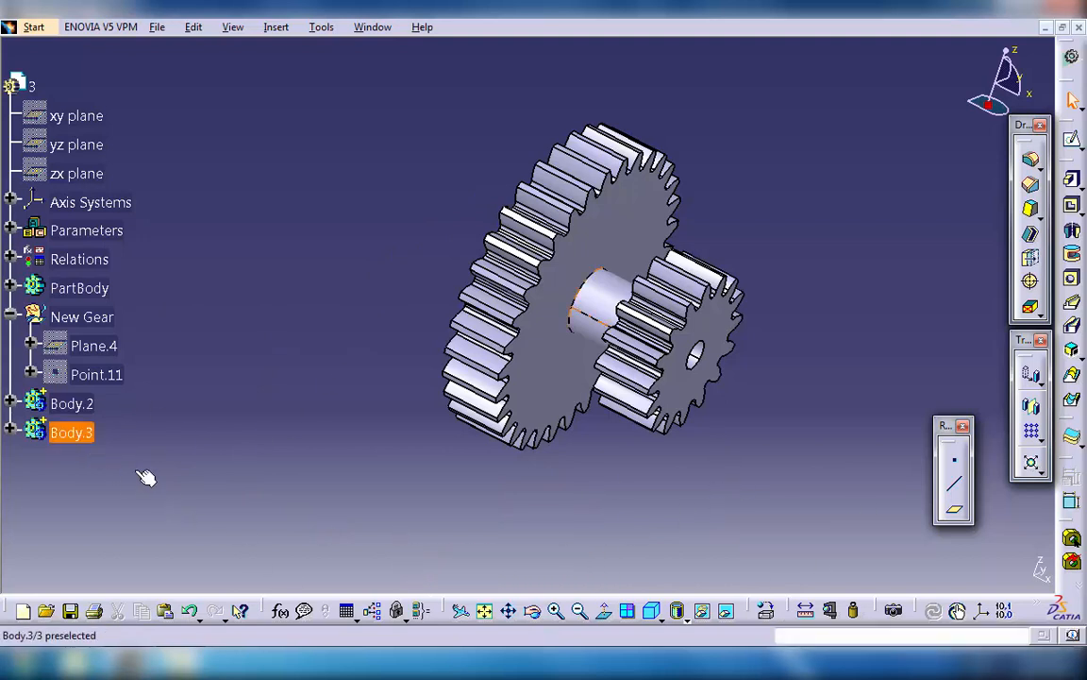
- Add the hub body, Body.3, to the small gear's Body.2 with a Boolean Add
{"action": "mouse_move", "coordinate": [806, 438]}
{"action": "middle_mouse_down"}
{"action": "mouse_move", "coordinate": [463, 510]}
{"action": "mouse_move", "coordinate": [514, 323]}
{"action": "mouse_move", "coordinate": [381, 239]}
{"action": "middle_mouse_up"}
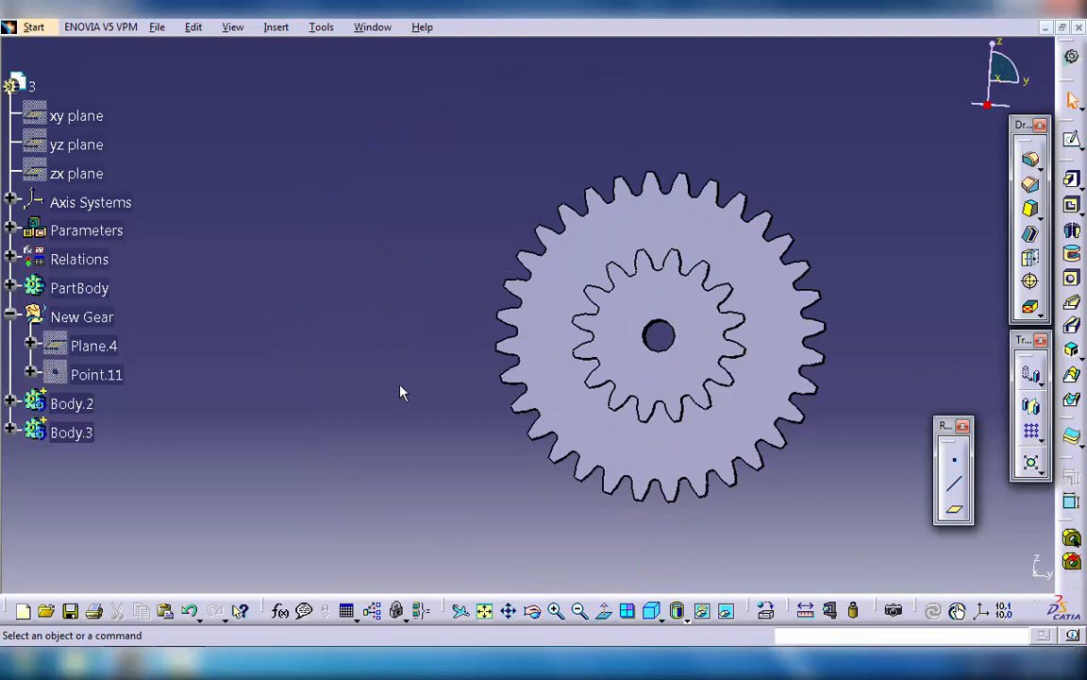
{"action": "middle_click_drag", "start_coordinate": [401, 392], "coordinate": [807, 380]}
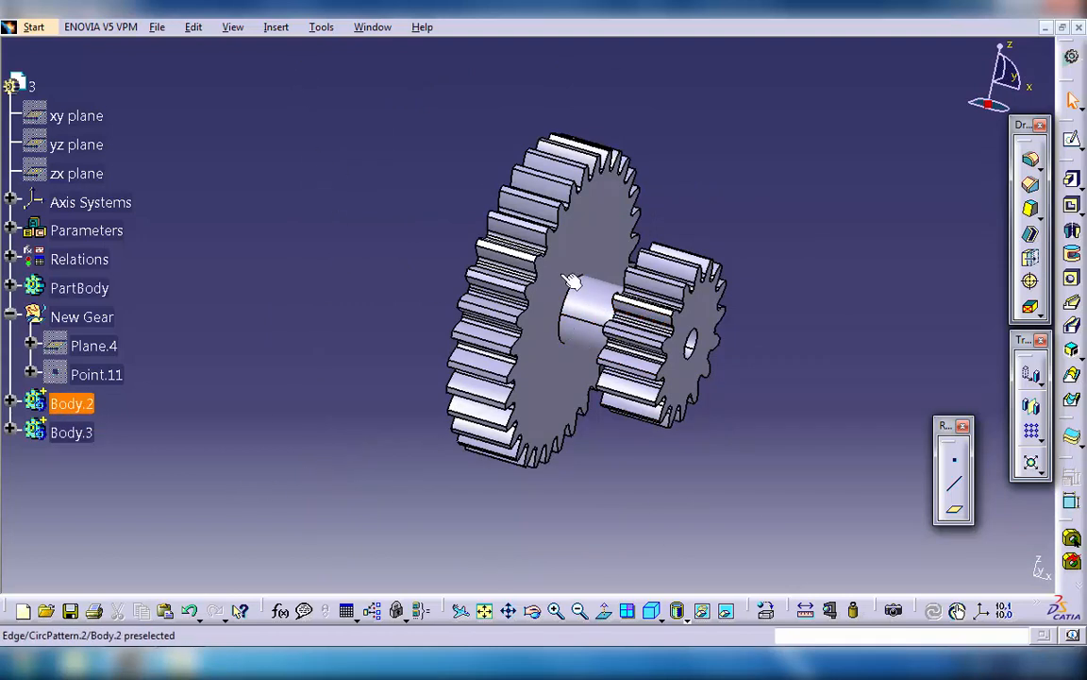
{"action": "left_click", "coordinate": [277, 29]}
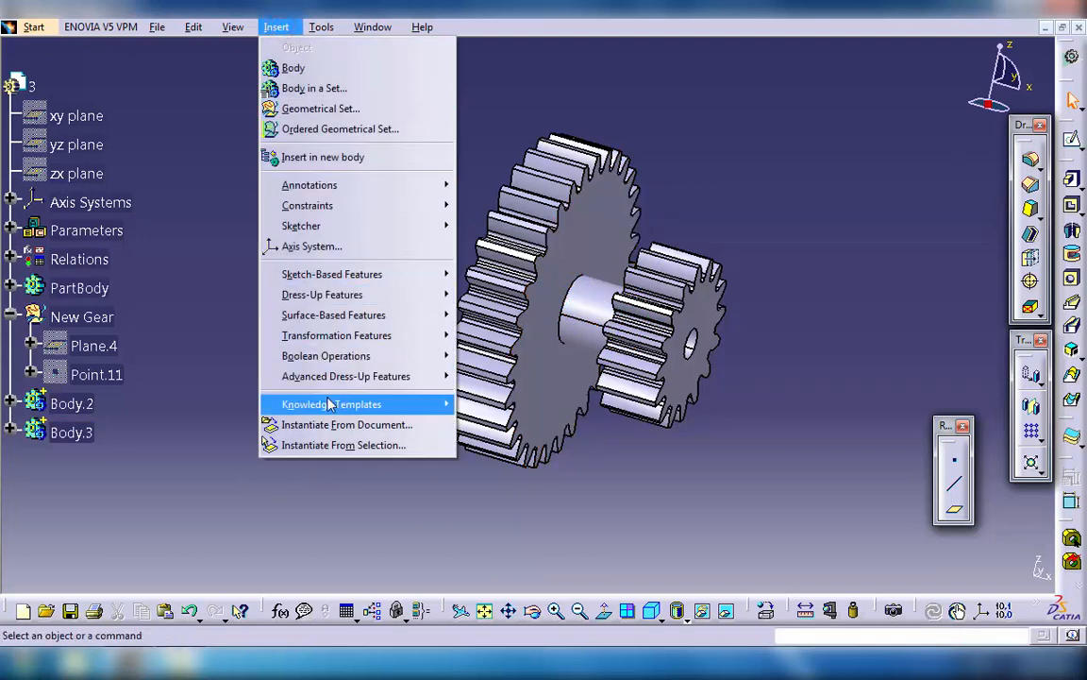
{"action": "mouse_move", "coordinate": [329, 357]}
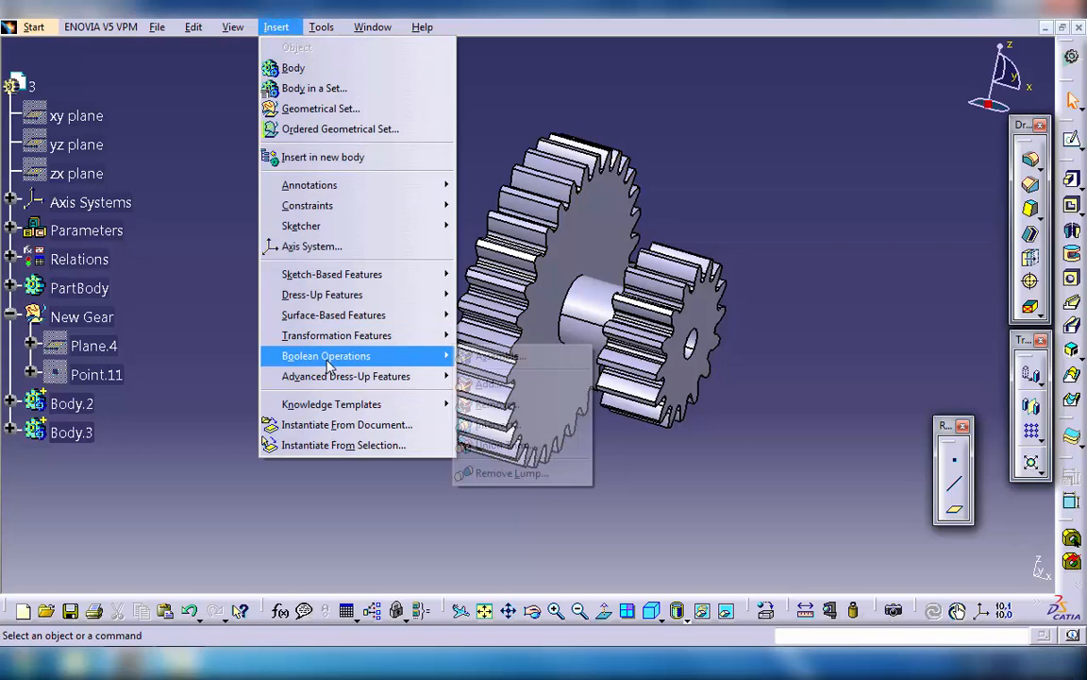
{"action": "left_click", "coordinate": [493, 381]}
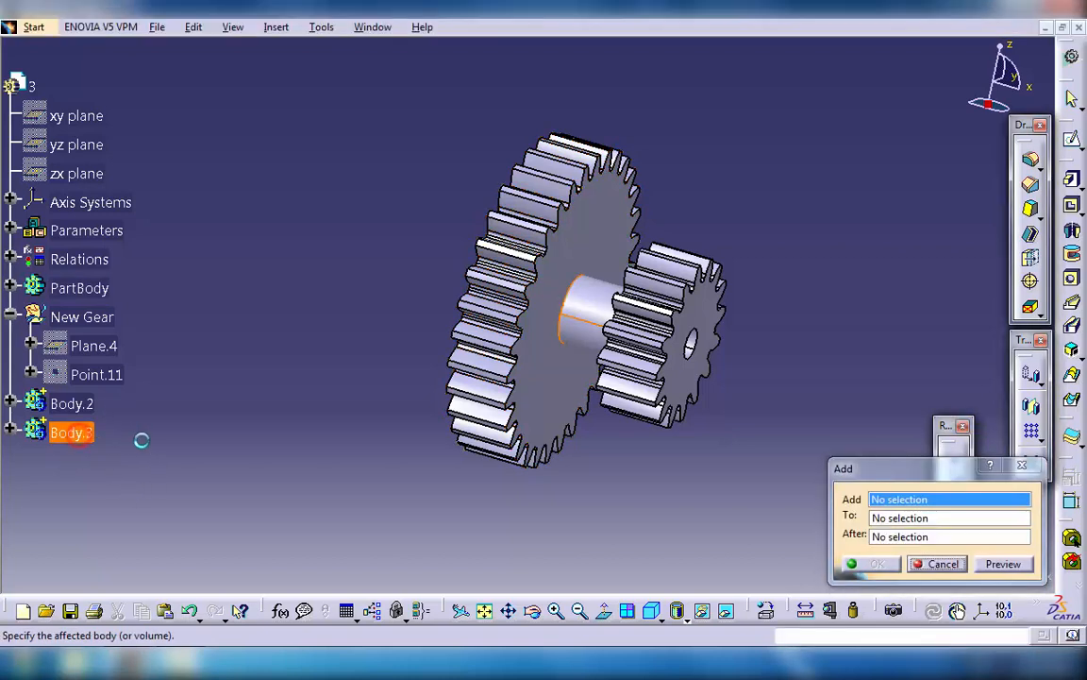
{"action": "left_click", "coordinate": [84, 433]}
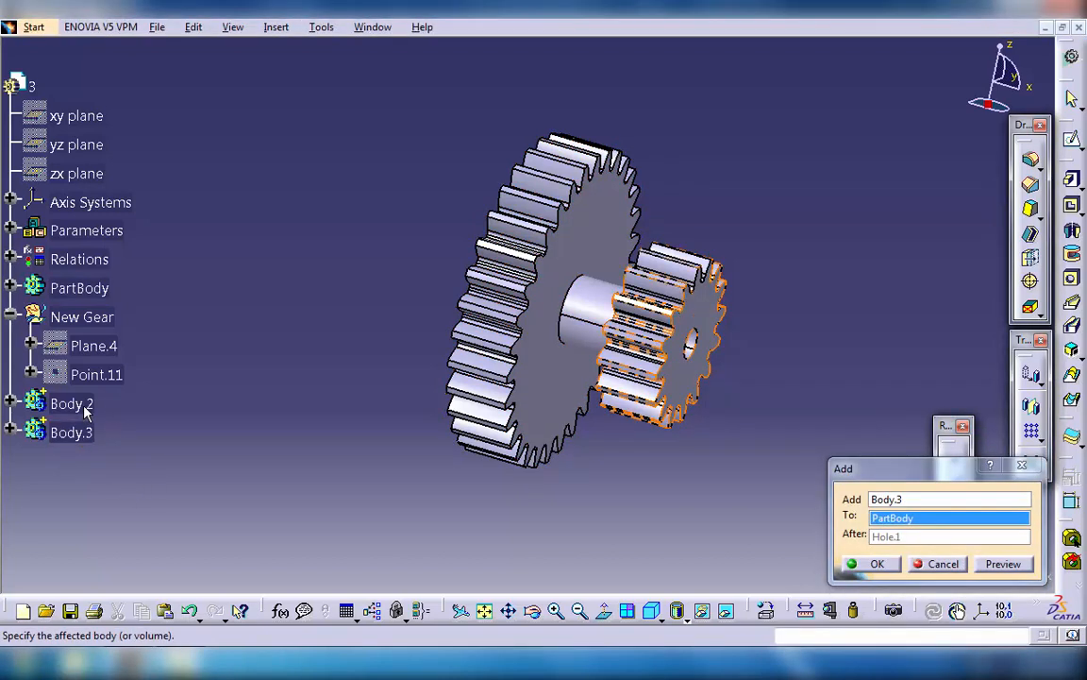
{"action": "left_click", "coordinate": [915, 521]}
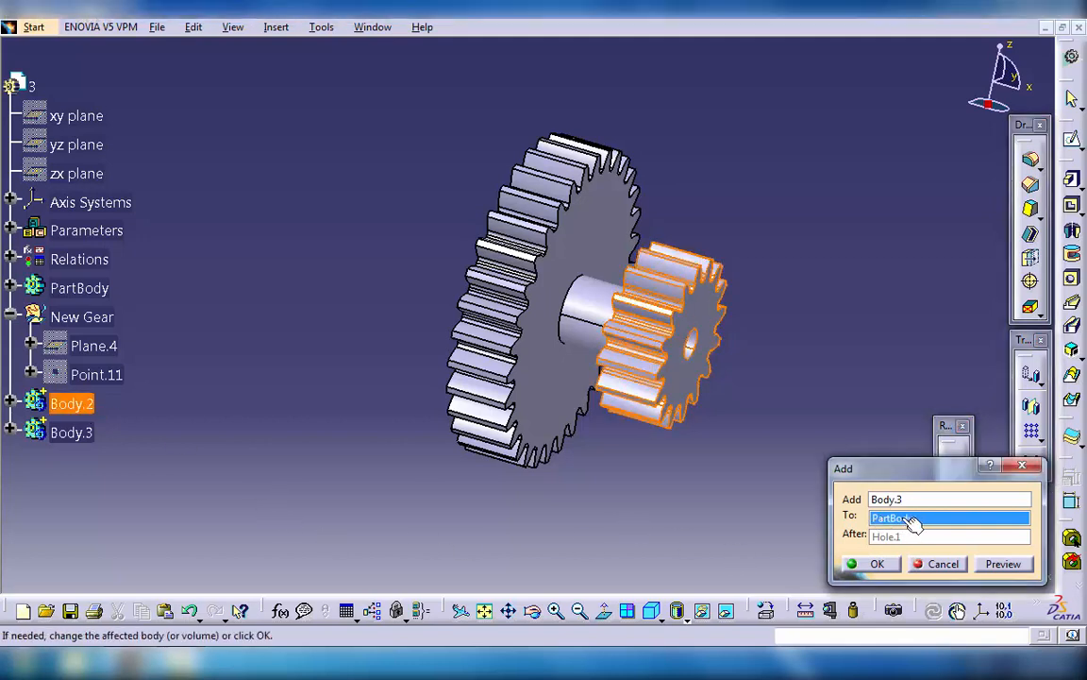
{"action": "left_click", "coordinate": [873, 564]}
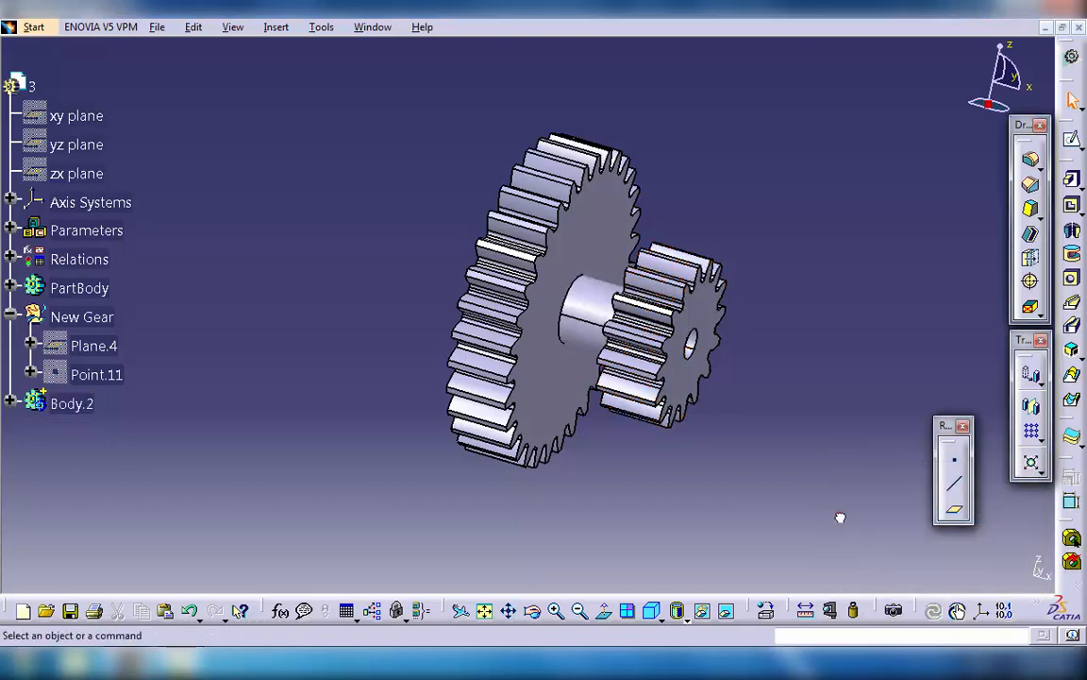
- Merge Body.2, containing the small gear and hub, into the large gear's PartBody with a Boolean Add
{"action": "left_click", "coordinate": [276, 27]}
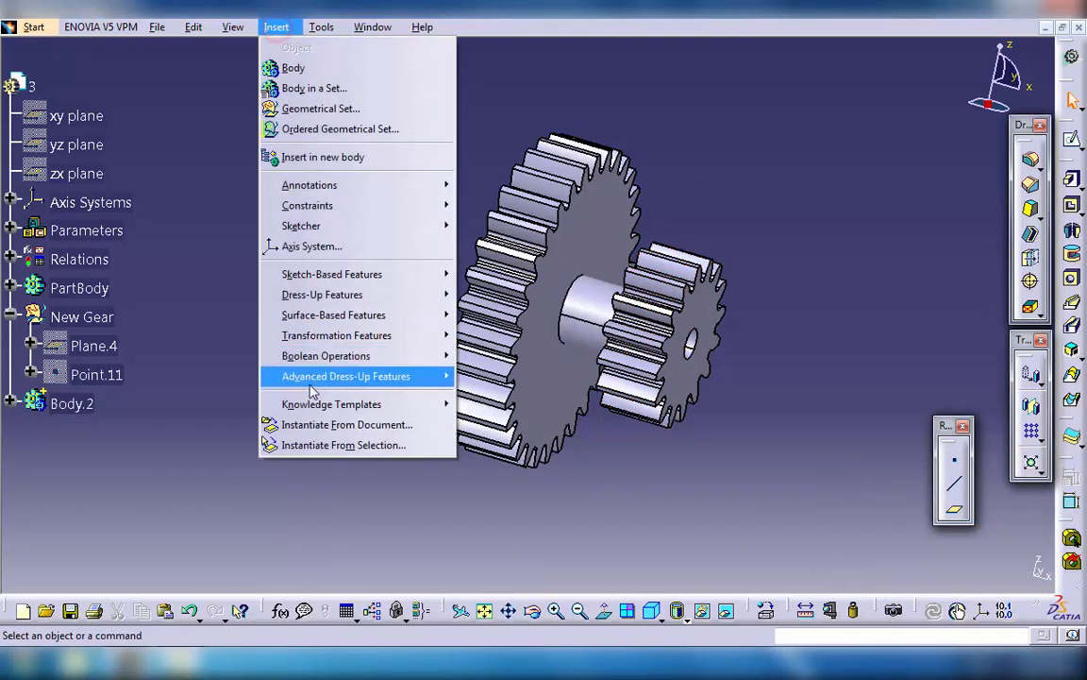
{"action": "mouse_move", "coordinate": [351, 364]}
{"action": "left_click", "coordinate": [491, 356]}
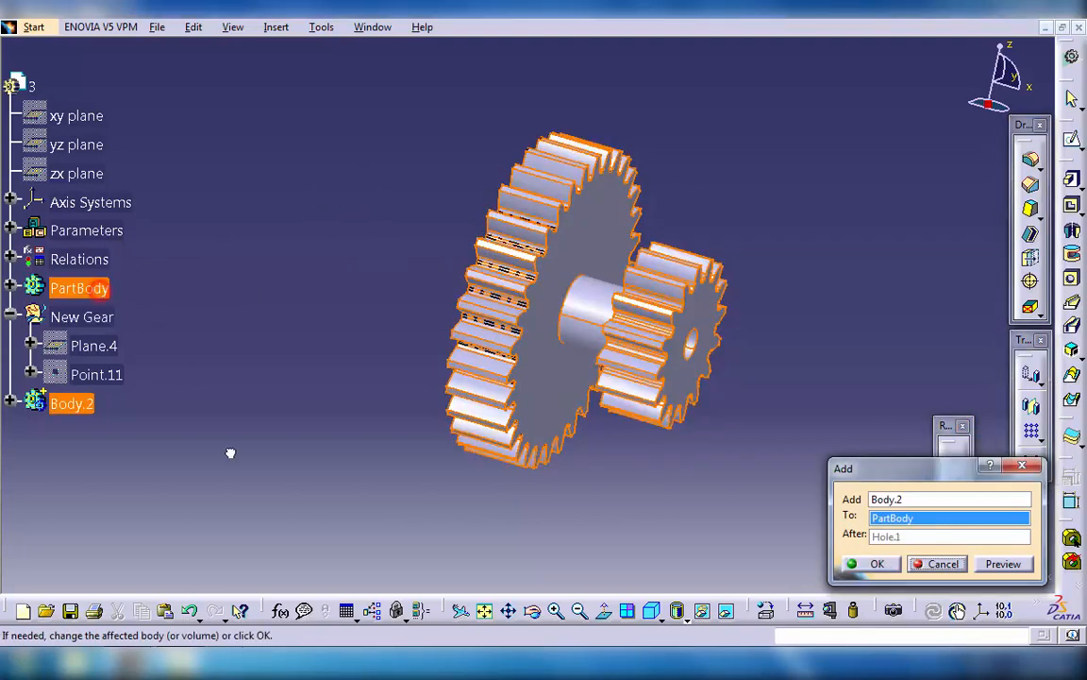
{"action": "left_click", "coordinate": [878, 563]}
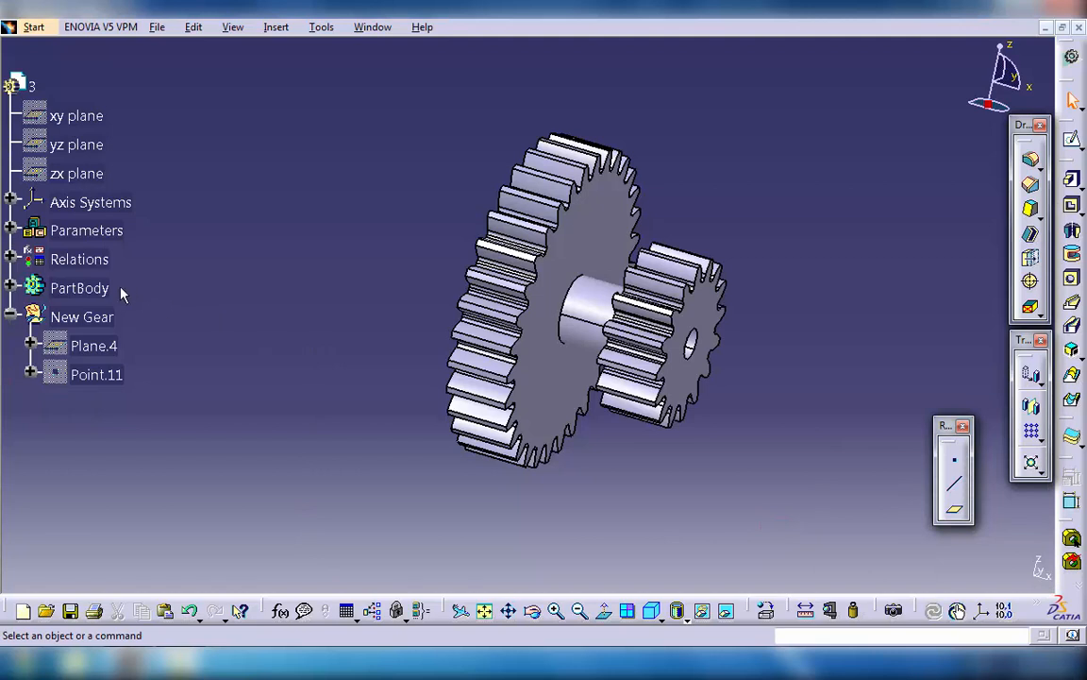
- Review the PartBody's feature history down to the added body, and inspect the merged compound gear from another angle
{"action": "left_click", "coordinate": [10, 285]}
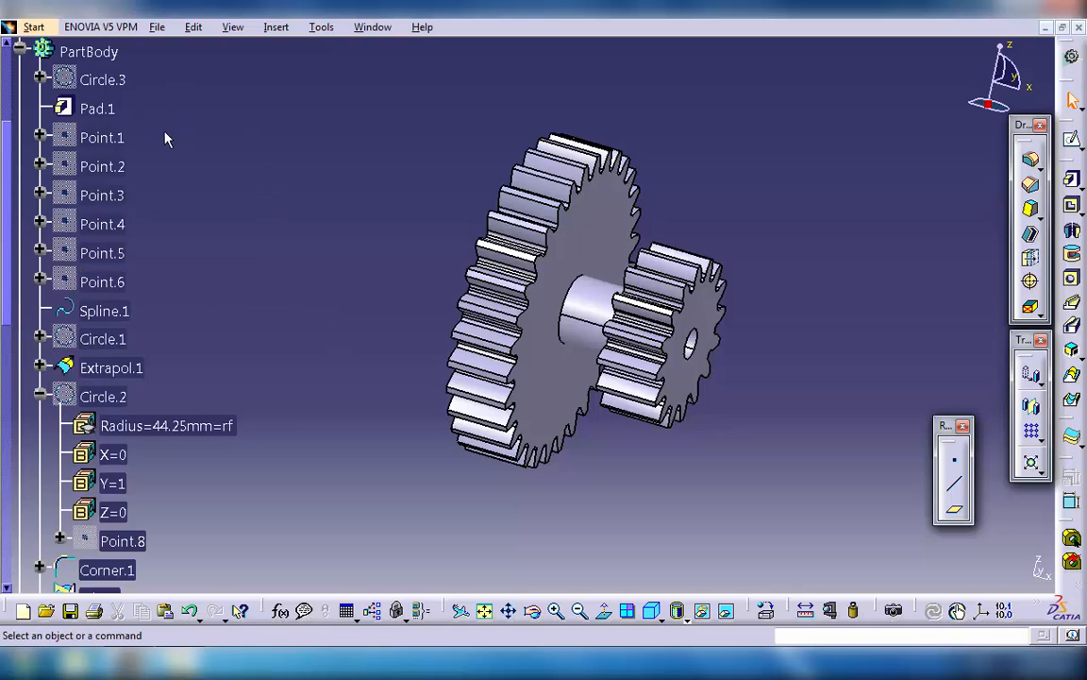
{"action": "scroll", "coordinate": [246, 271], "scroll_direction": "down", "scroll_amount": 4}
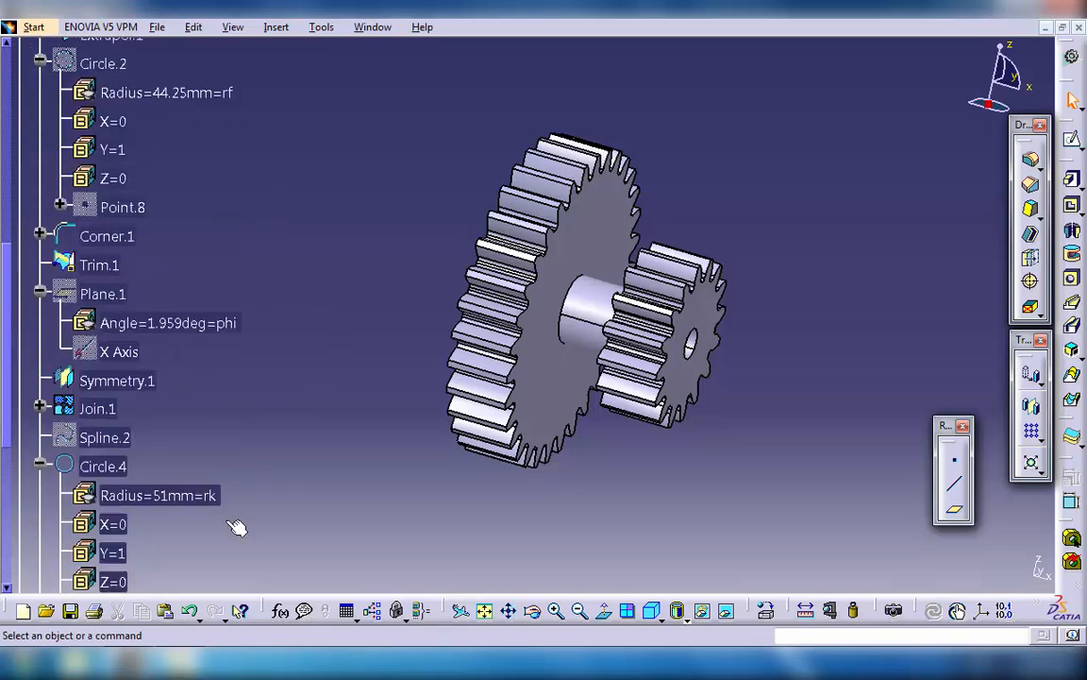
{"action": "scroll", "coordinate": [236, 491], "scroll_direction": "down", "scroll_amount": 5}
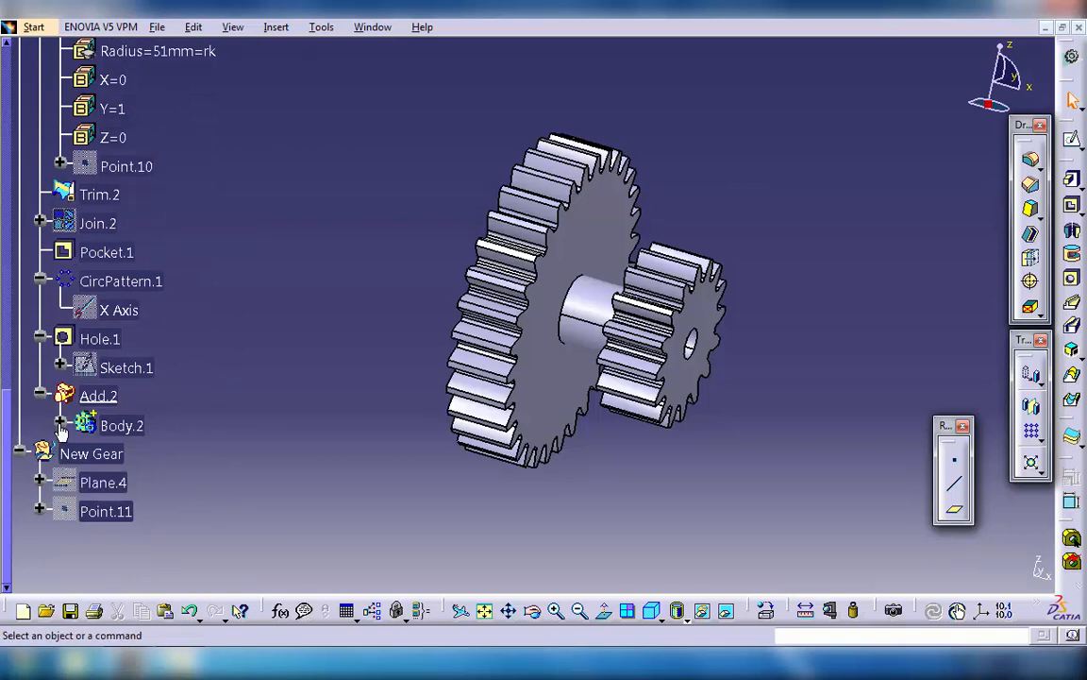
{"action": "scroll", "coordinate": [292, 286], "scroll_direction": "up", "scroll_amount": 7}
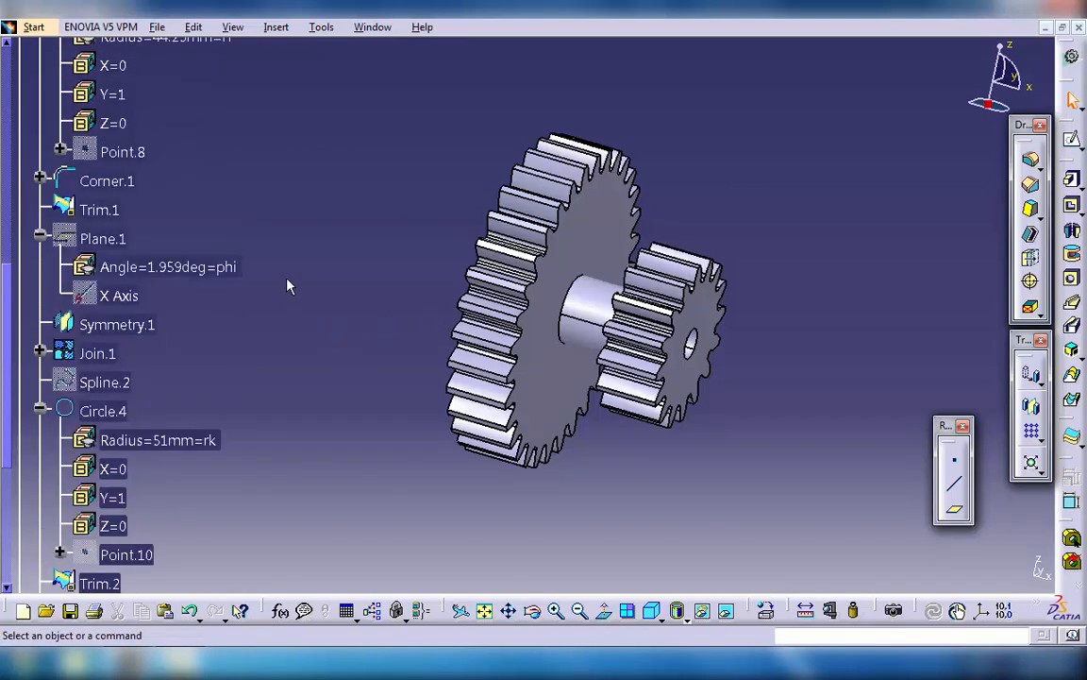
{"action": "scroll", "coordinate": [256, 257], "scroll_direction": "up", "scroll_amount": 4}
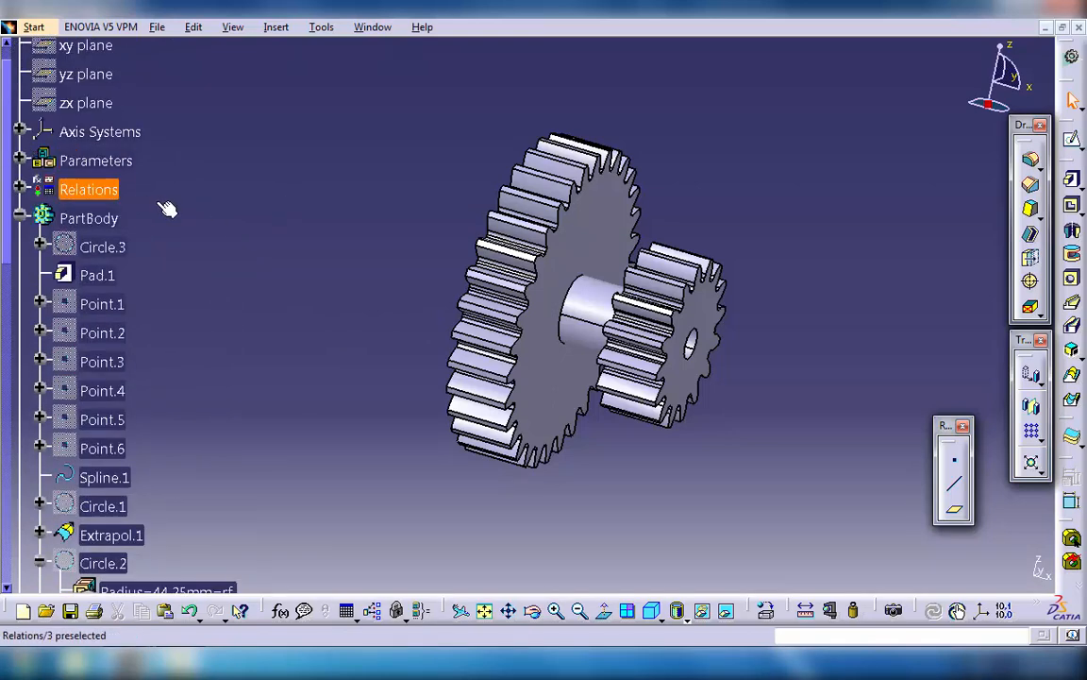
{"action": "scroll", "coordinate": [165, 208], "scroll_direction": "up", "scroll_amount": 4}
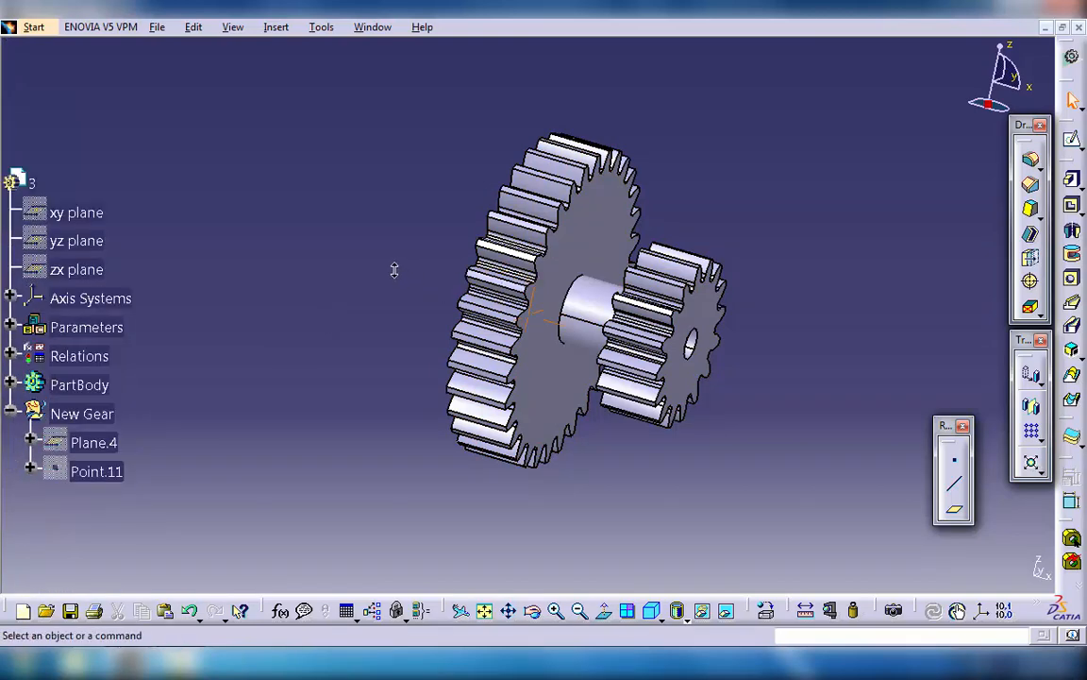
{"action": "middle_click_drag", "start_coordinate": [394, 270], "coordinate": [311, 252]}
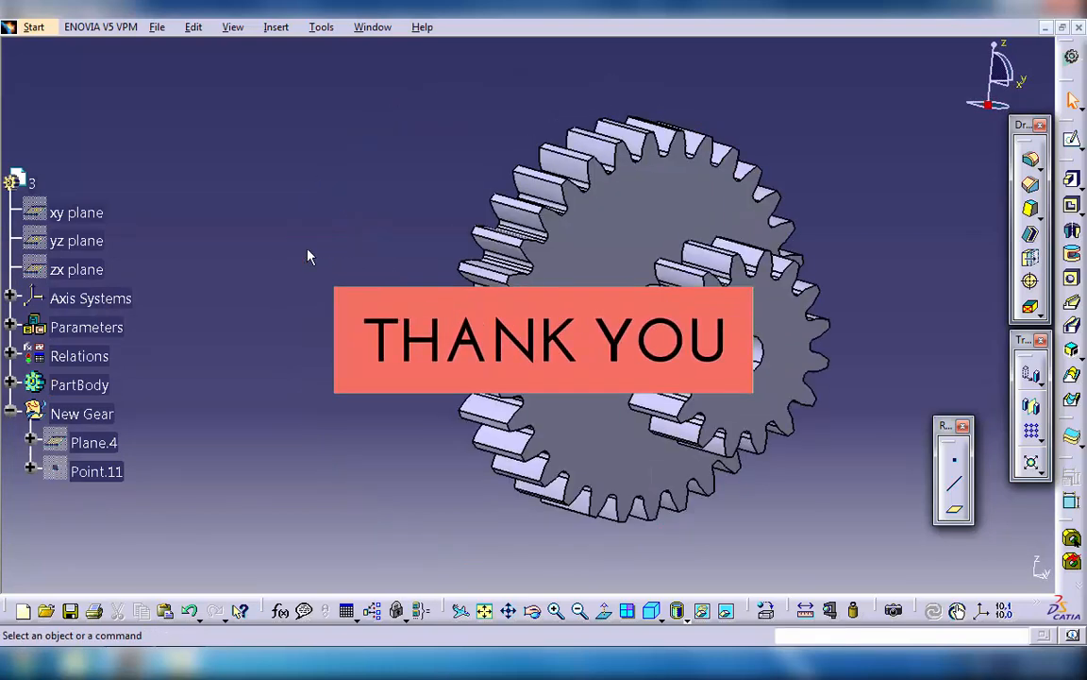